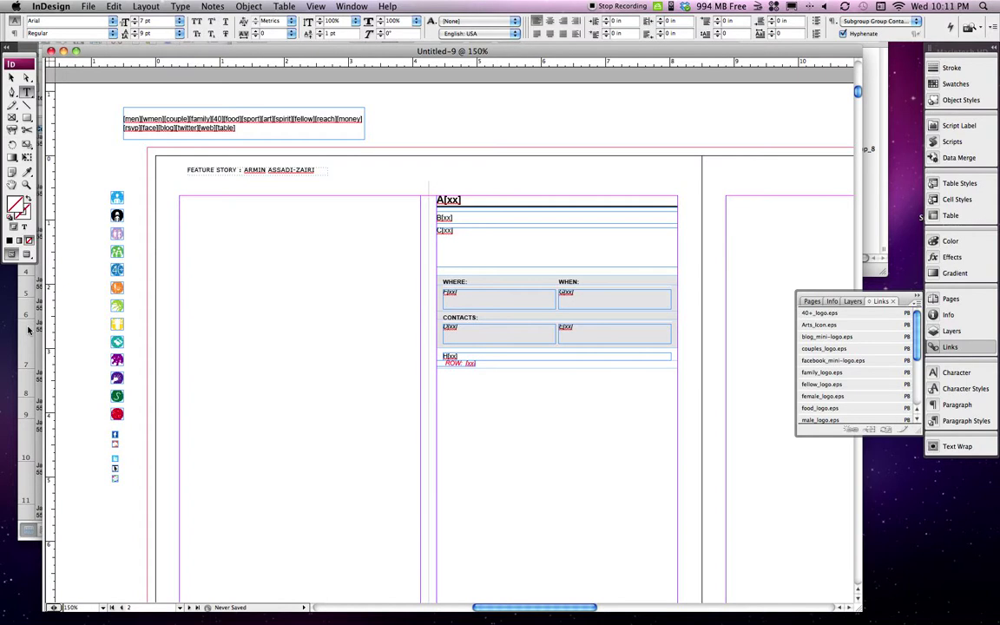
In the spreadsheet, review the first subgroup's name, description, category tags and H2 contact link.
key(super+Tab)
scroll(311, 309, left, 5)
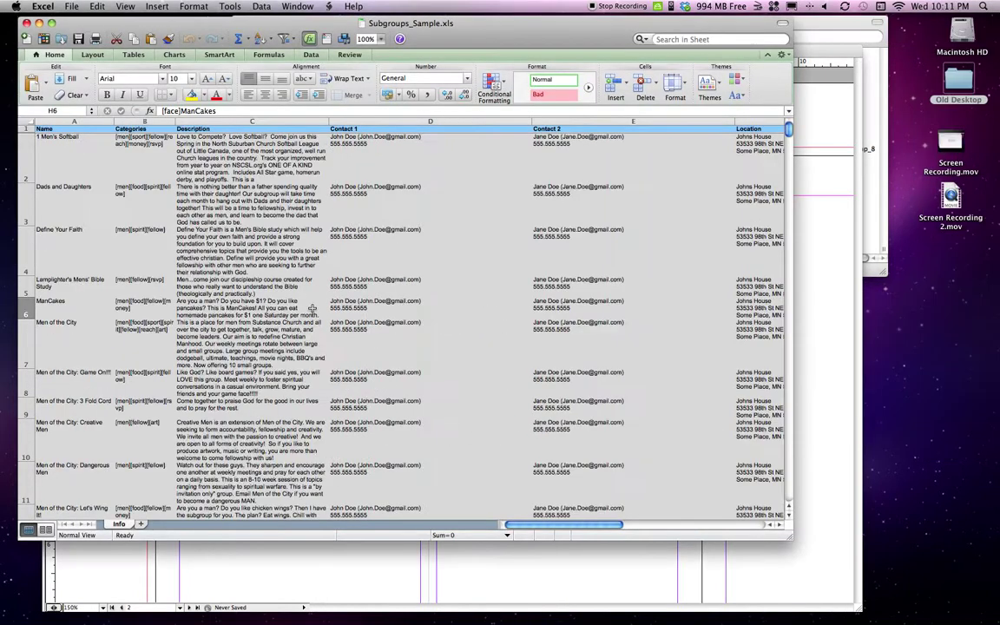
click(88, 149)
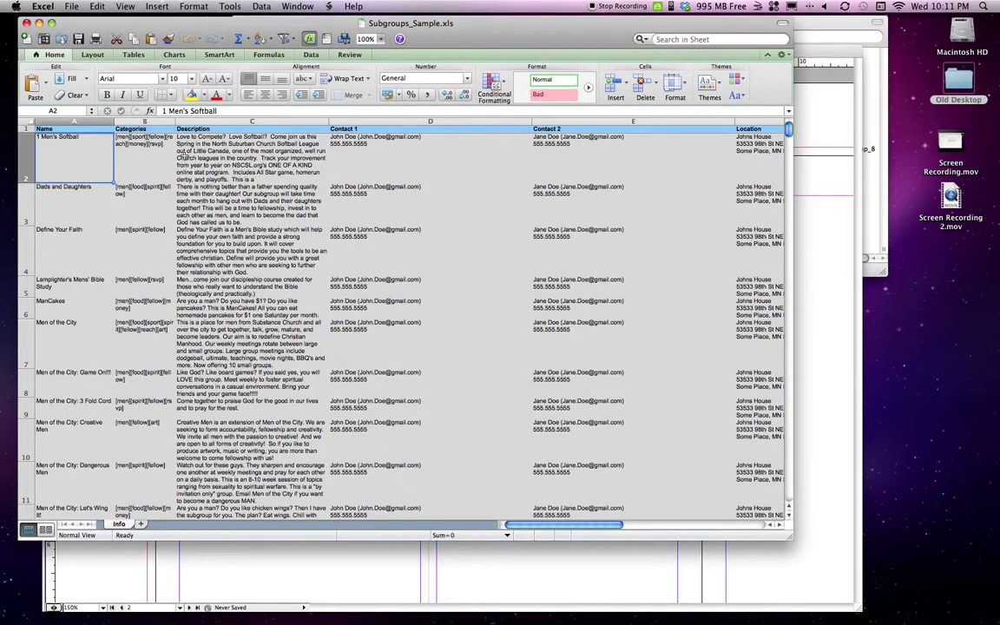
click(176, 155)
click(121, 141)
click(71, 142)
scroll(556, 143, right, 10)
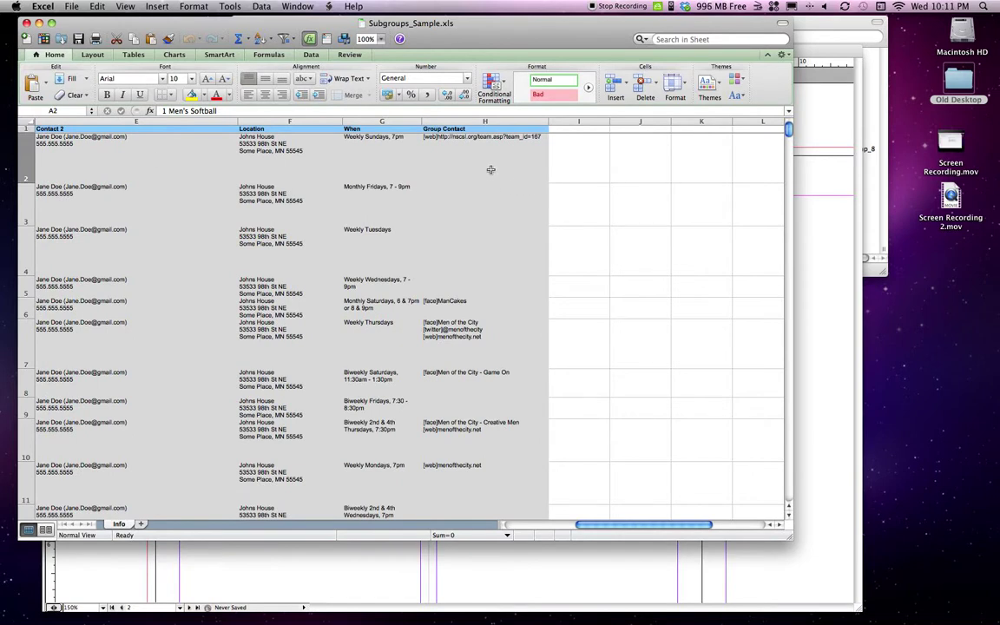
click(432, 140)
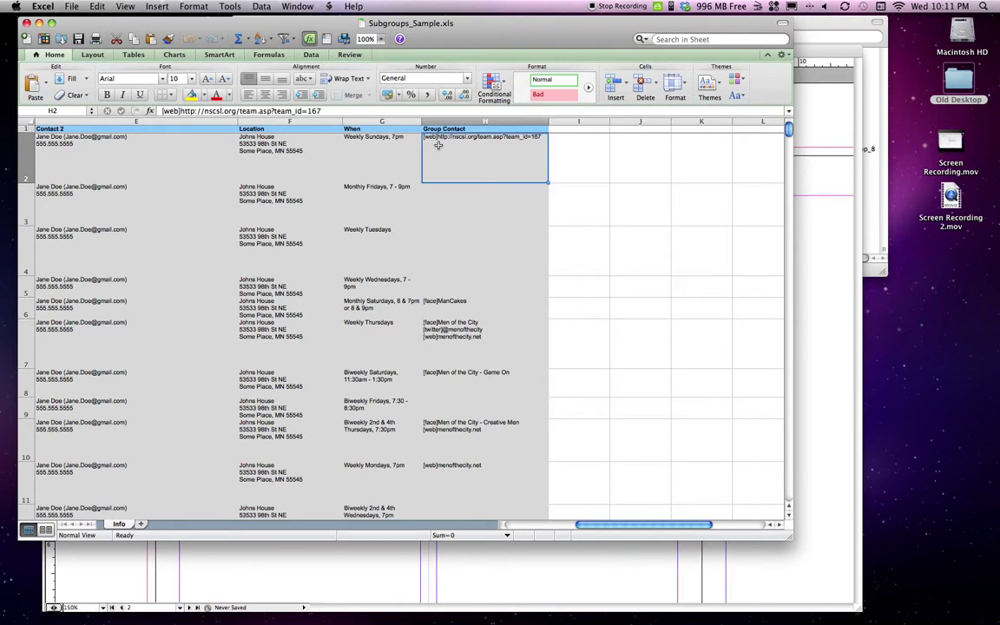
double_click(433, 140)
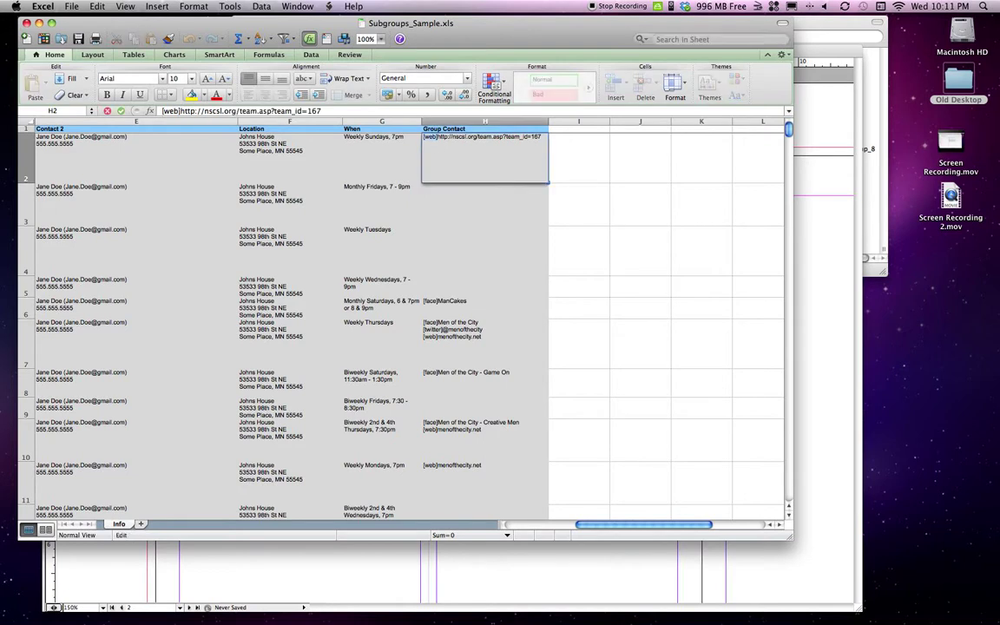
Check the first group's meeting time, B2 category tags and the D2 and E2 contacts.
click(358, 137)
scroll(322, 142, left, 10)
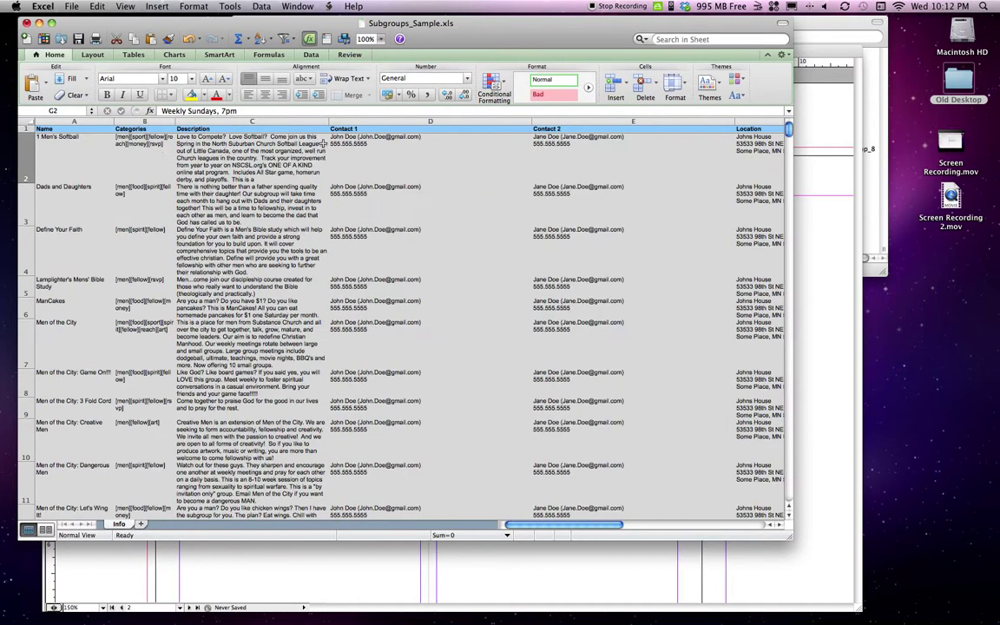
click(162, 148)
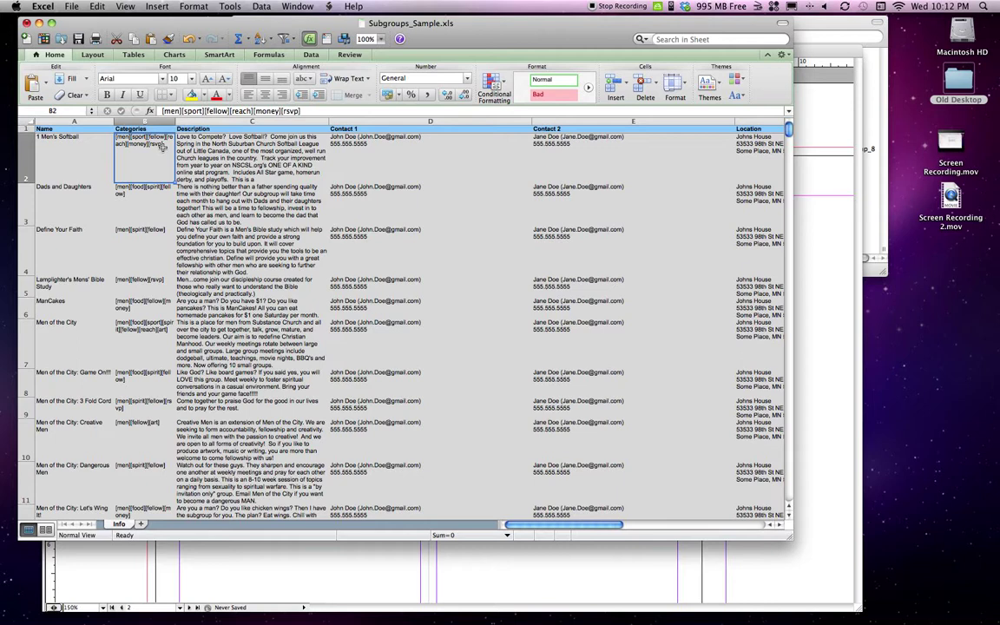
click(331, 139)
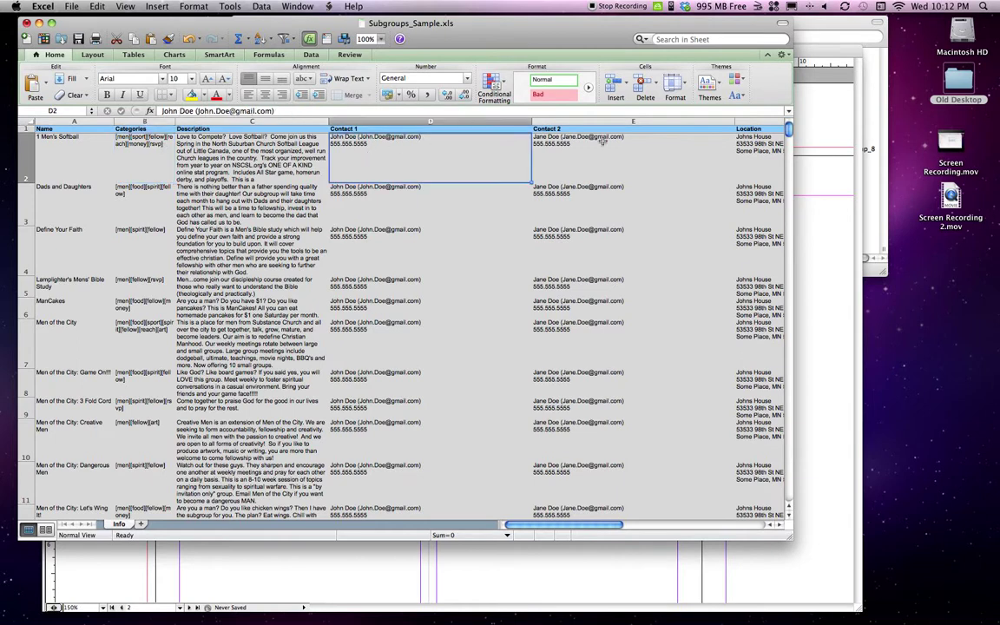
click(613, 143)
key(Tab)
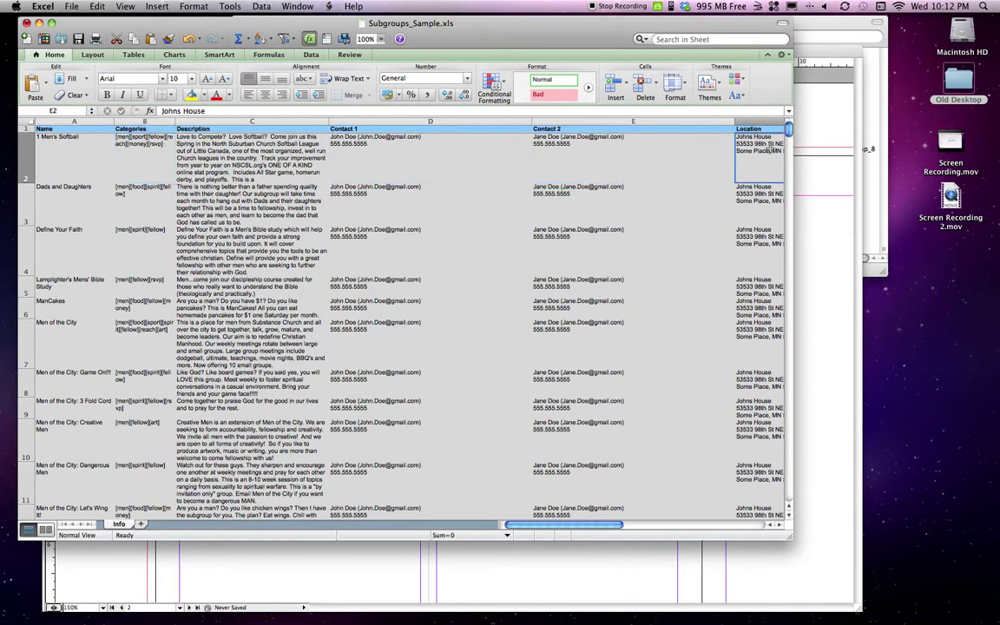
click(569, 152)
click(462, 156)
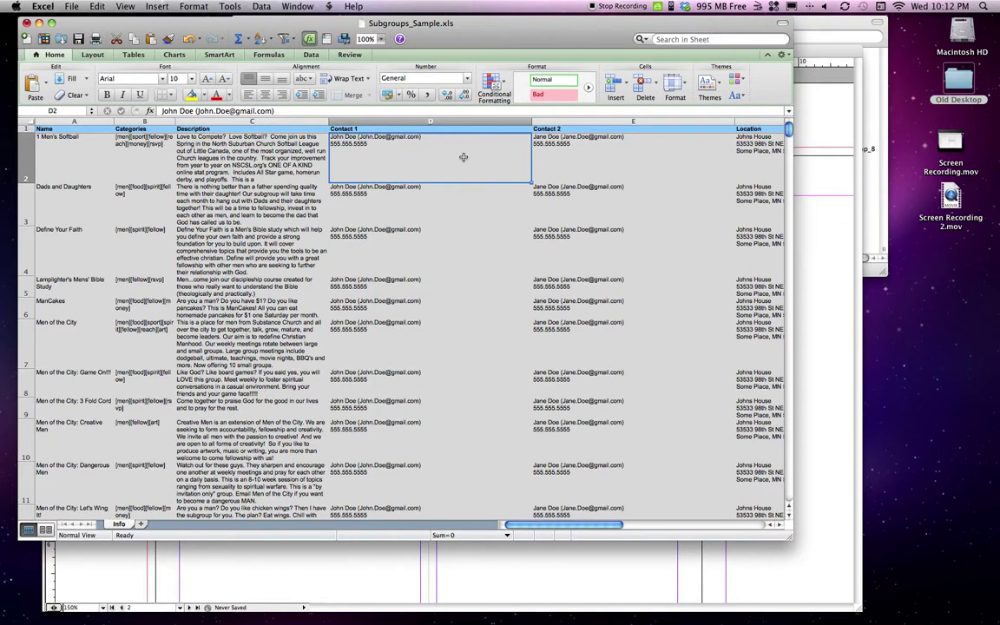
Back in InDesign, select the B letter and [xx] in B[xx], then the [xx] after ROW:.
click(319, 572)
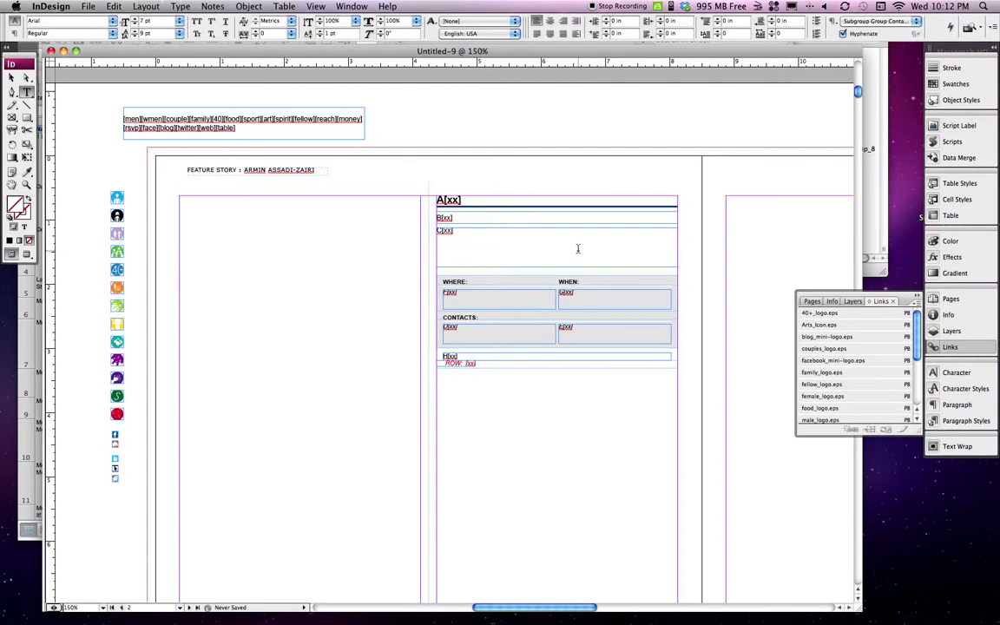
scroll(678, 235, up, 2)
scroll(438, 326, down, 2)
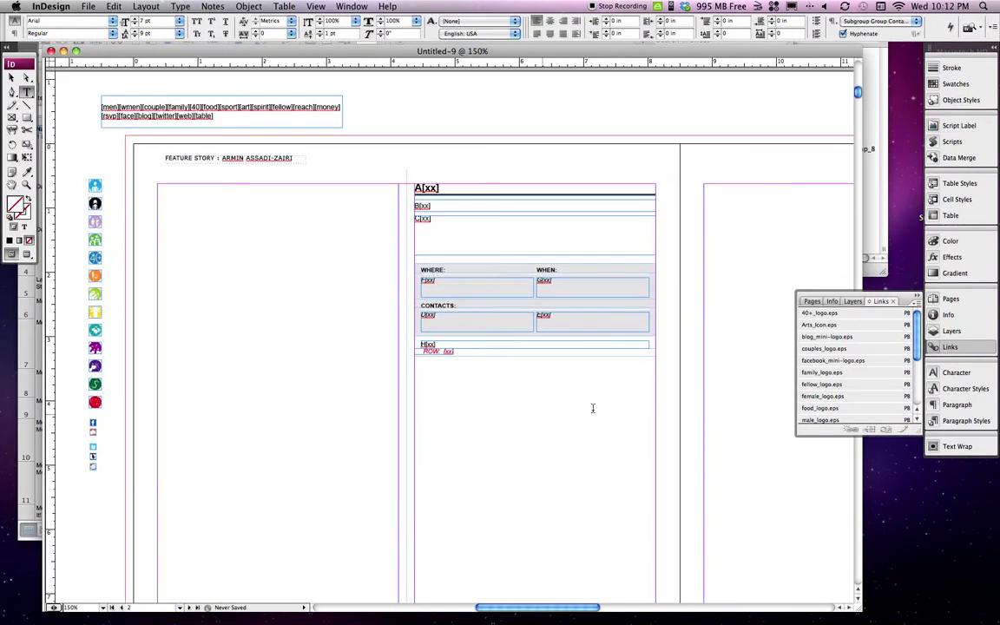
click(454, 206)
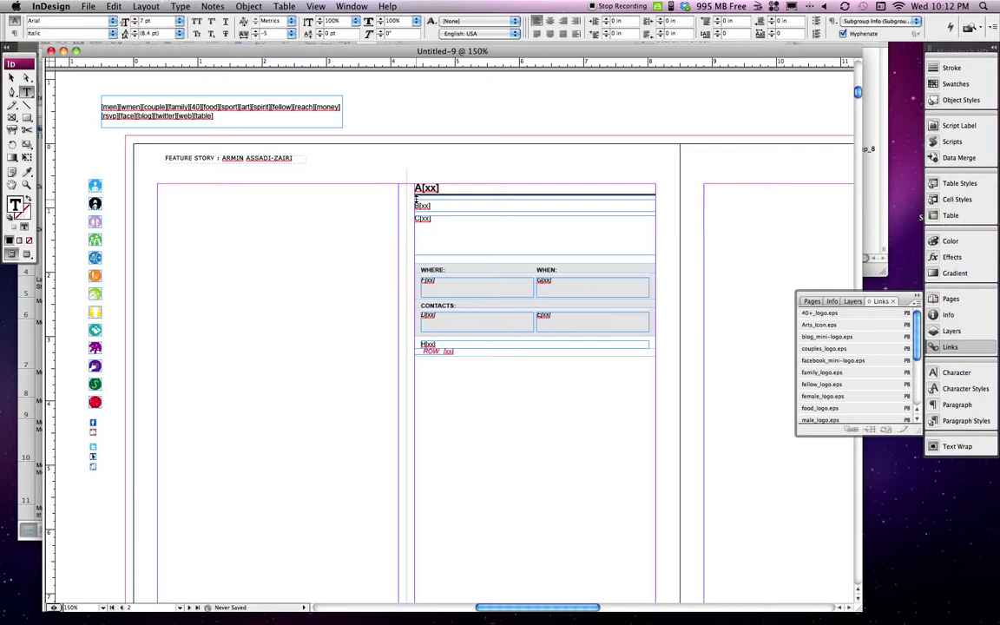
key(Home)
key(shift+Right)
key(Right)
key(shift+Right)
key(shift+Right)
key(shift+Right)
key(shift+Right)
drag(443, 351, 456, 351)
click(445, 352)
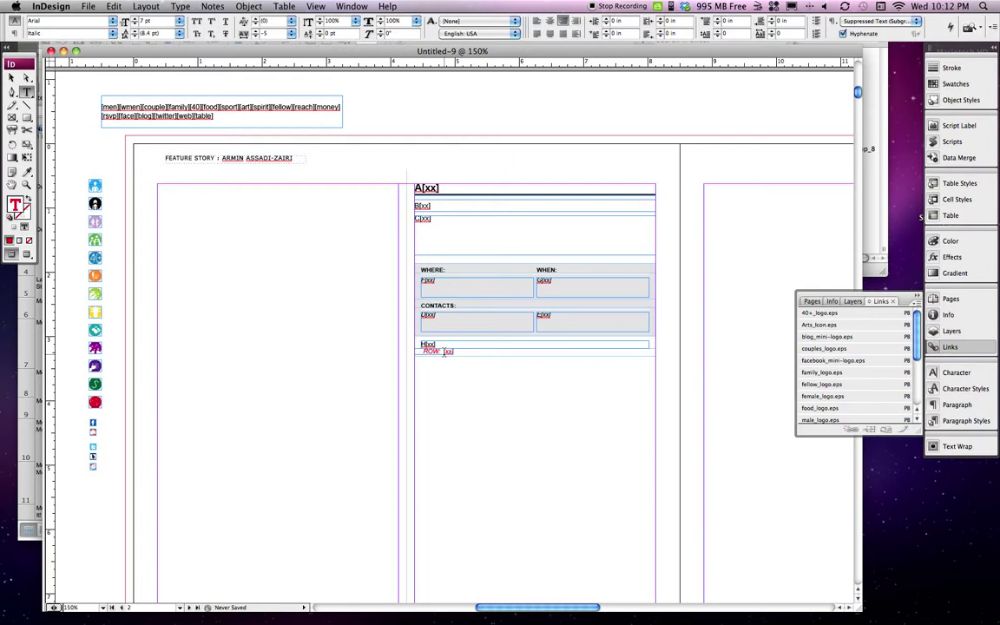
Show the User scripts, selecting populate_icons.scpt and then create_listings_FNL.scpt.
click(955, 125)
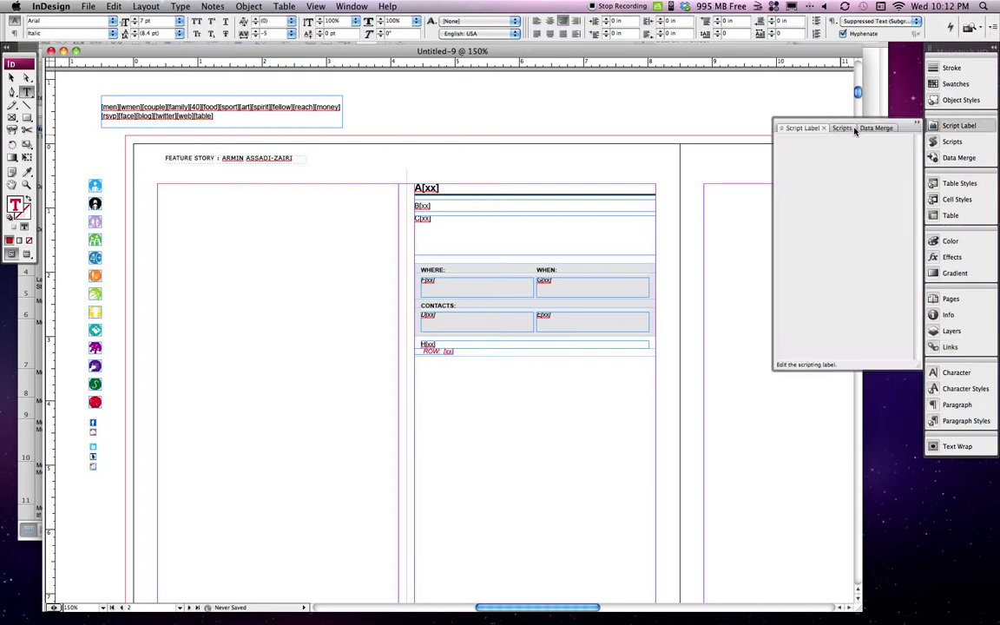
click(848, 129)
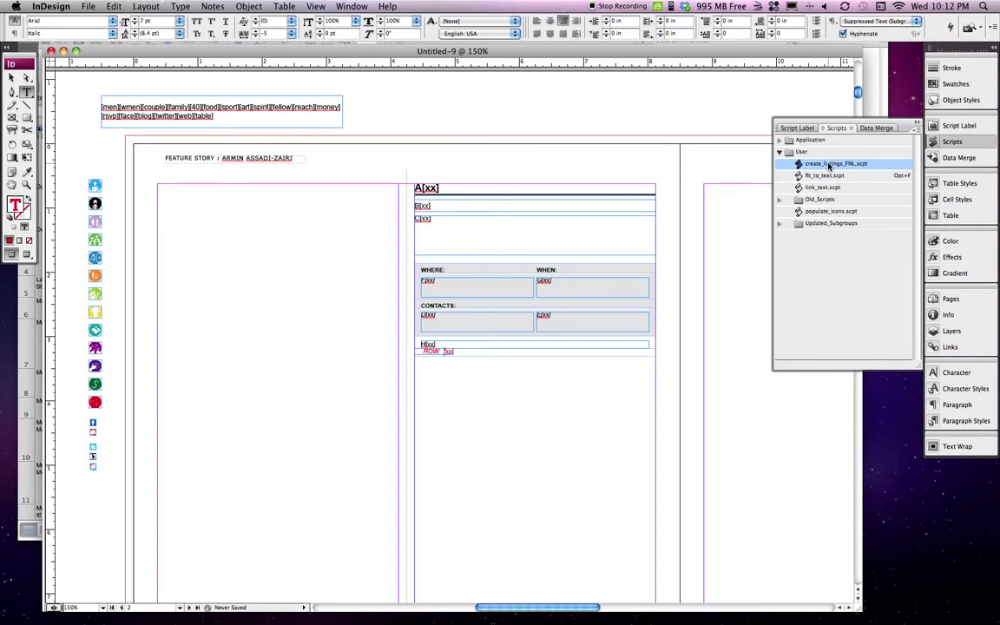
click(814, 212)
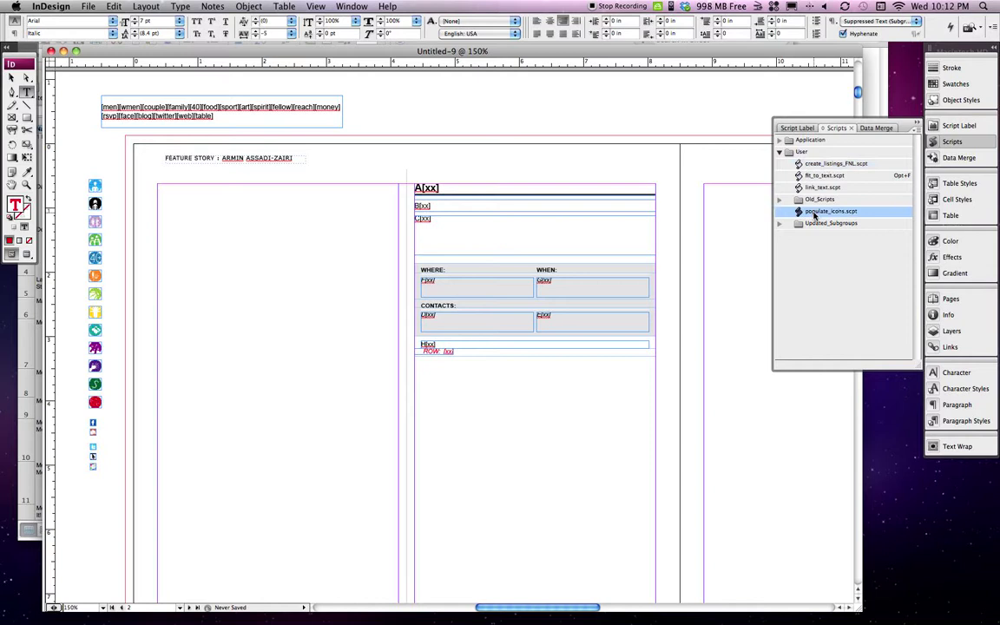
click(818, 167)
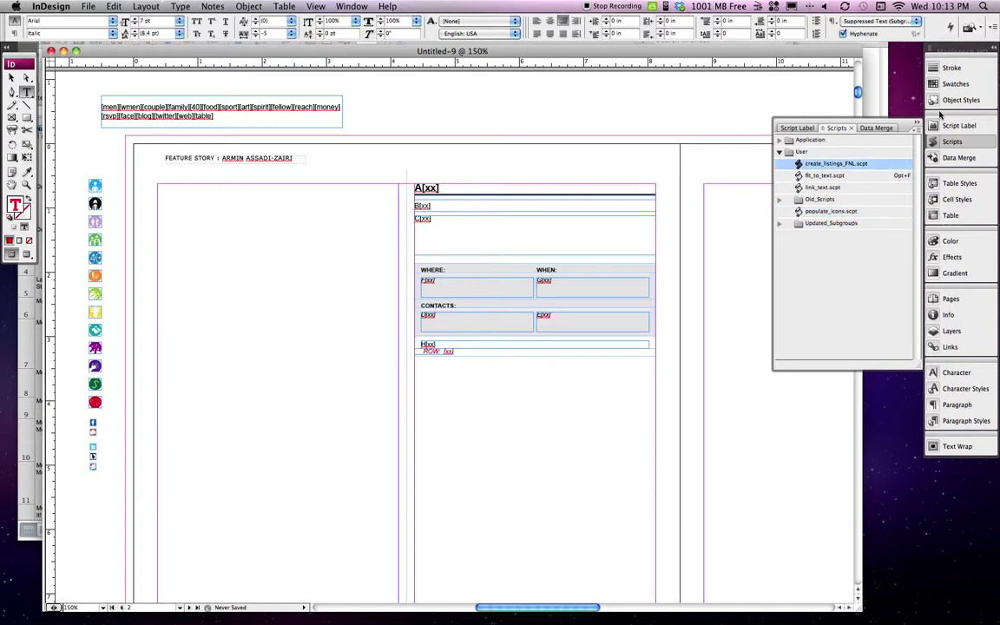
Read the toLINK script labels on the C[xx] body, B[xx] logos and WHERE frames.
click(795, 128)
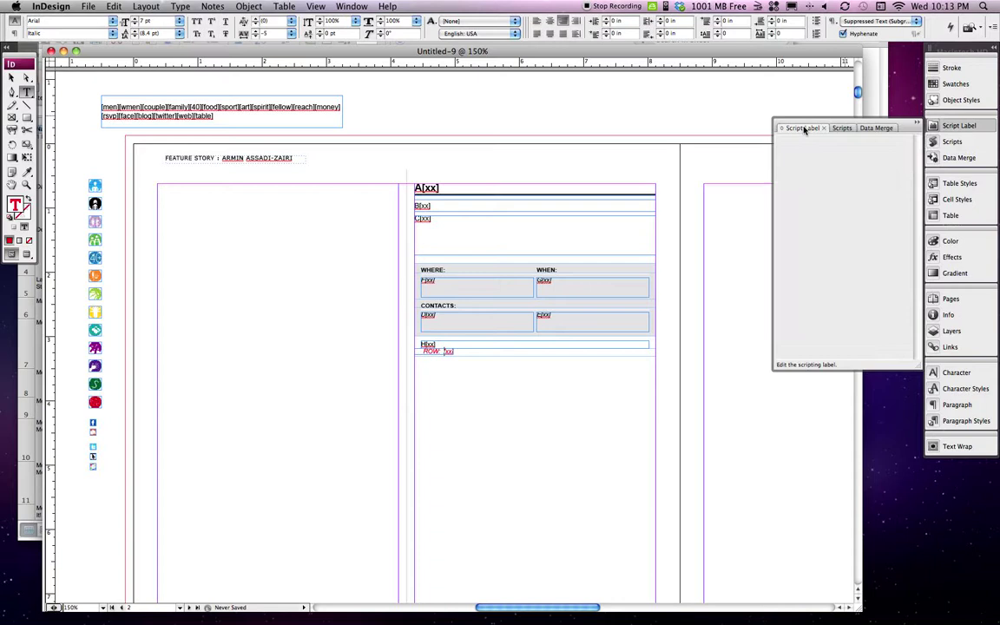
click(11, 77)
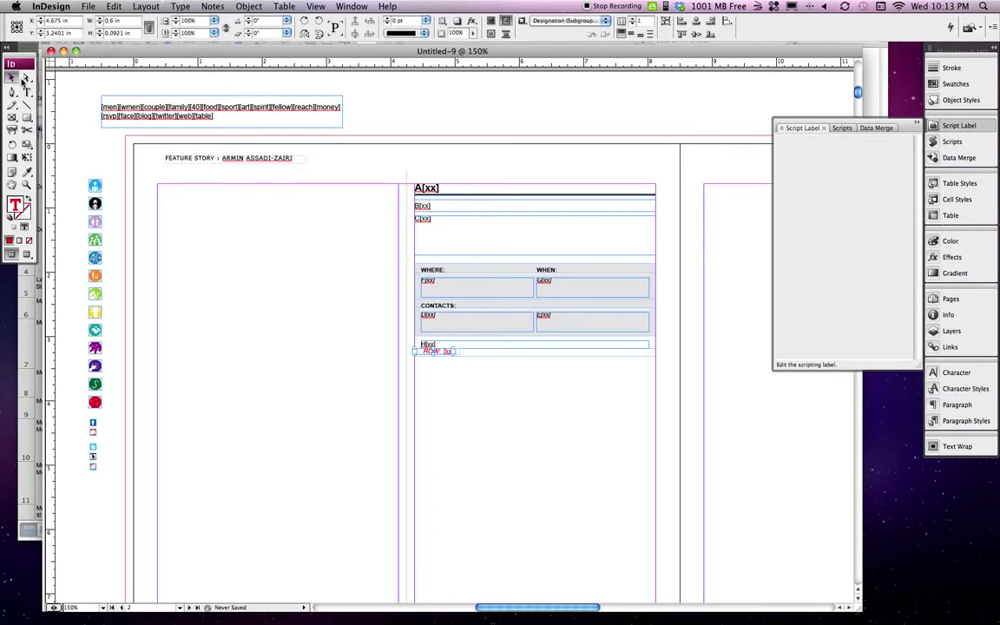
click(514, 231)
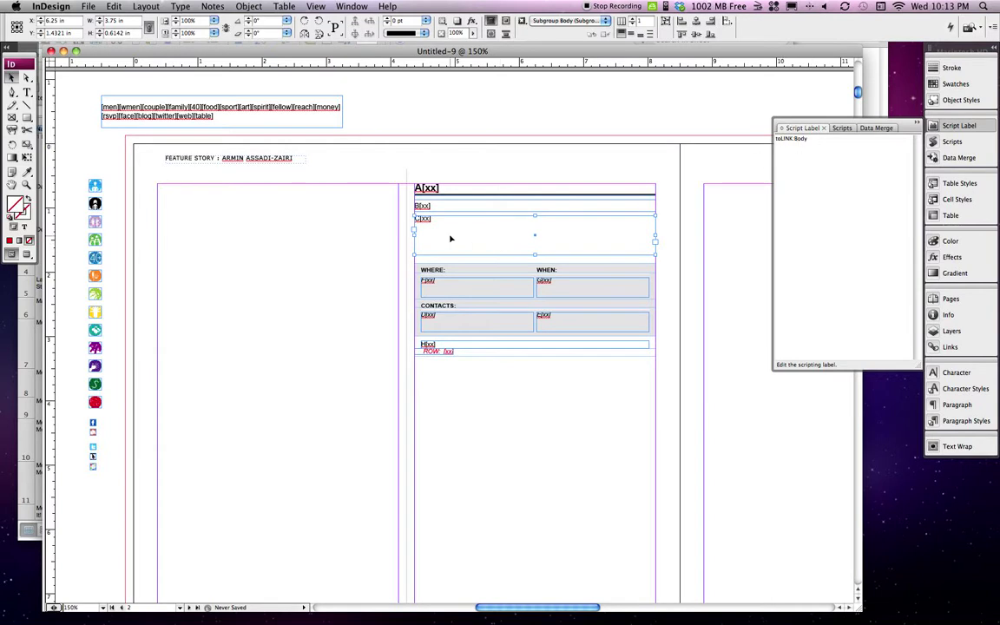
click(465, 206)
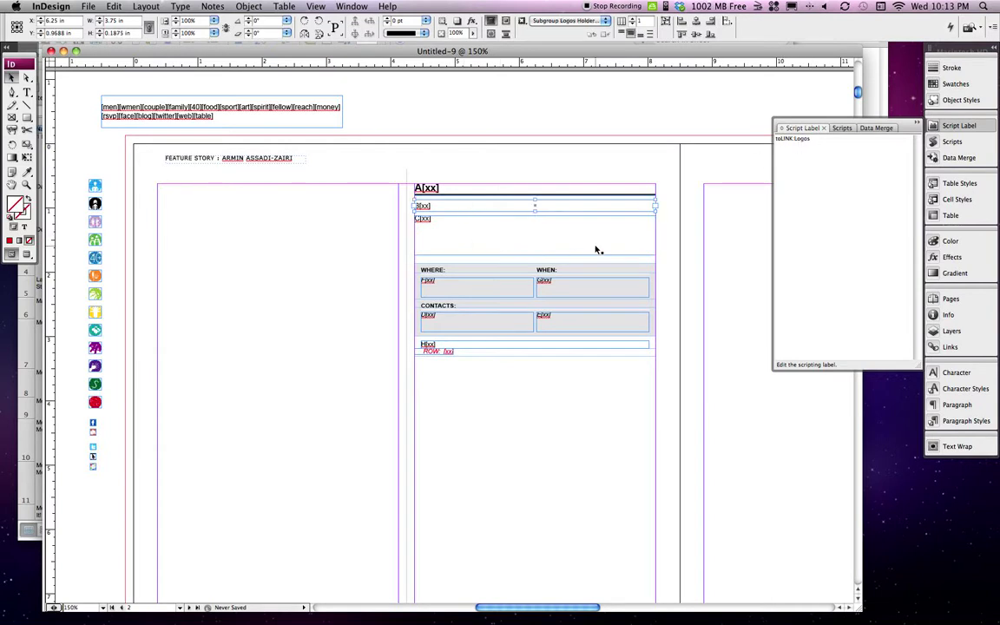
click(519, 281)
click(516, 283)
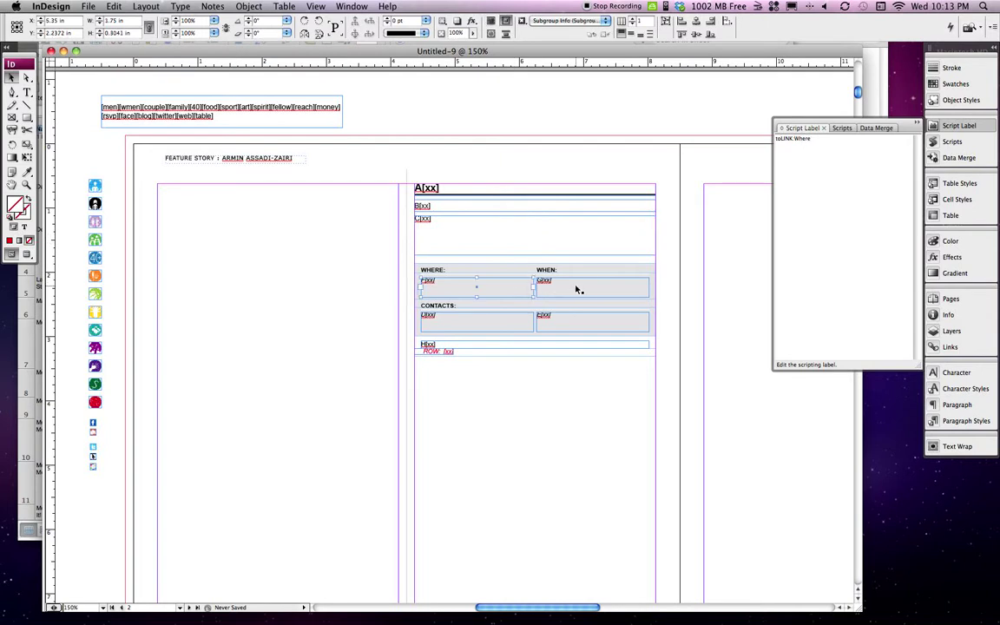
Check the Contact1, Contact2, small-logos and title frame labels, then return to the scripts list.
click(487, 319)
click(437, 345)
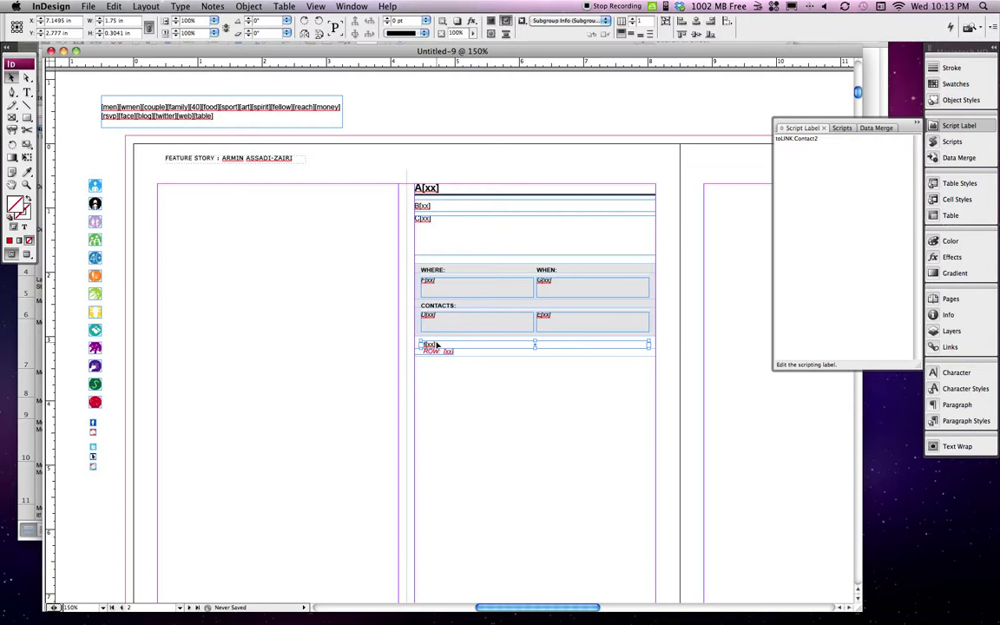
click(433, 346)
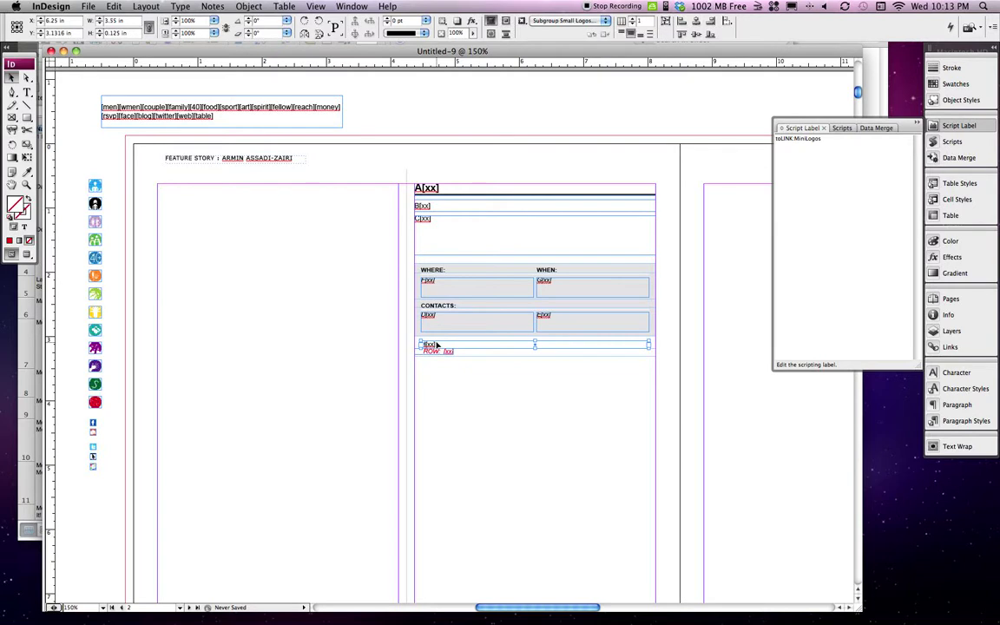
click(453, 192)
click(848, 129)
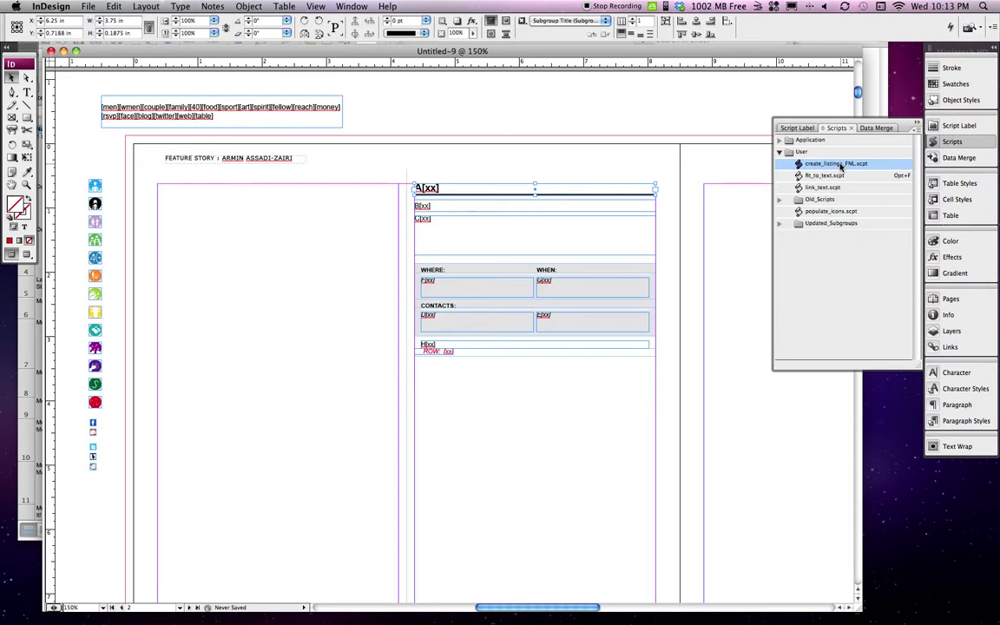
Run create_listings_FNL.scpt on Subgroups_Sample.xls for rows 2 through 14.
double_click(833, 165)
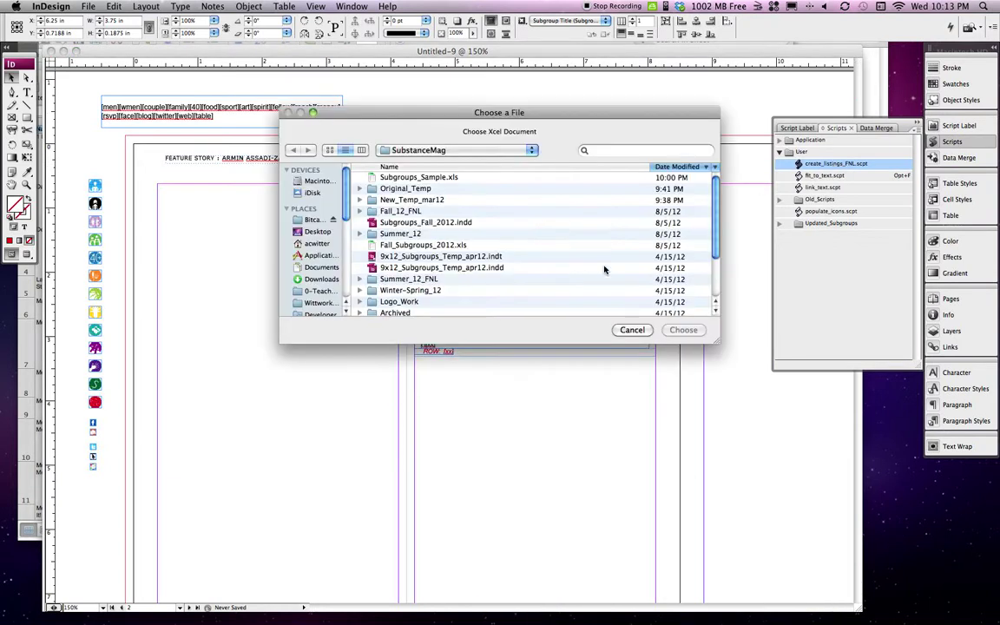
click(431, 178)
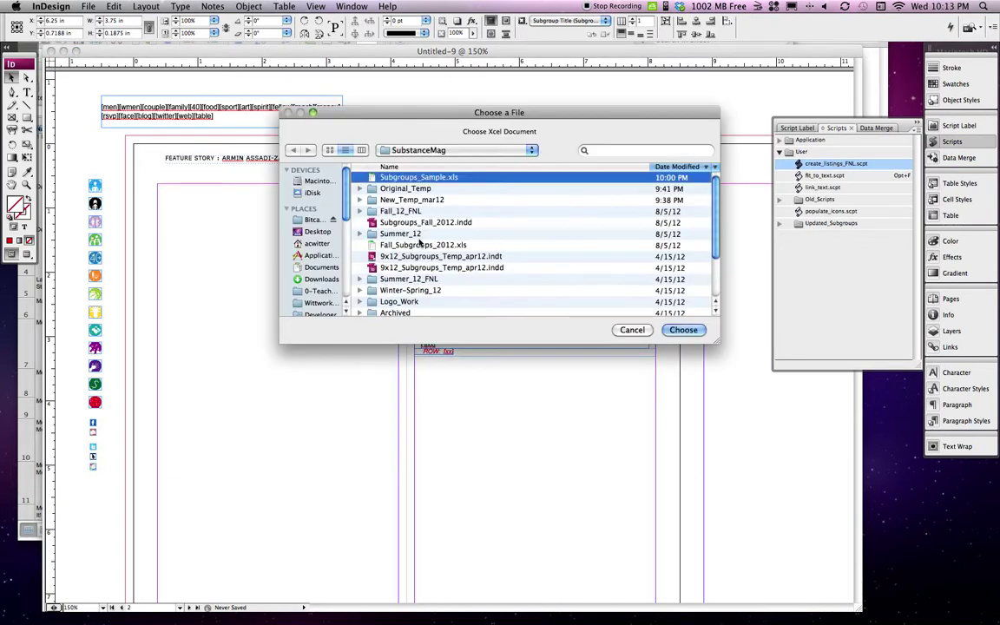
click(680, 330)
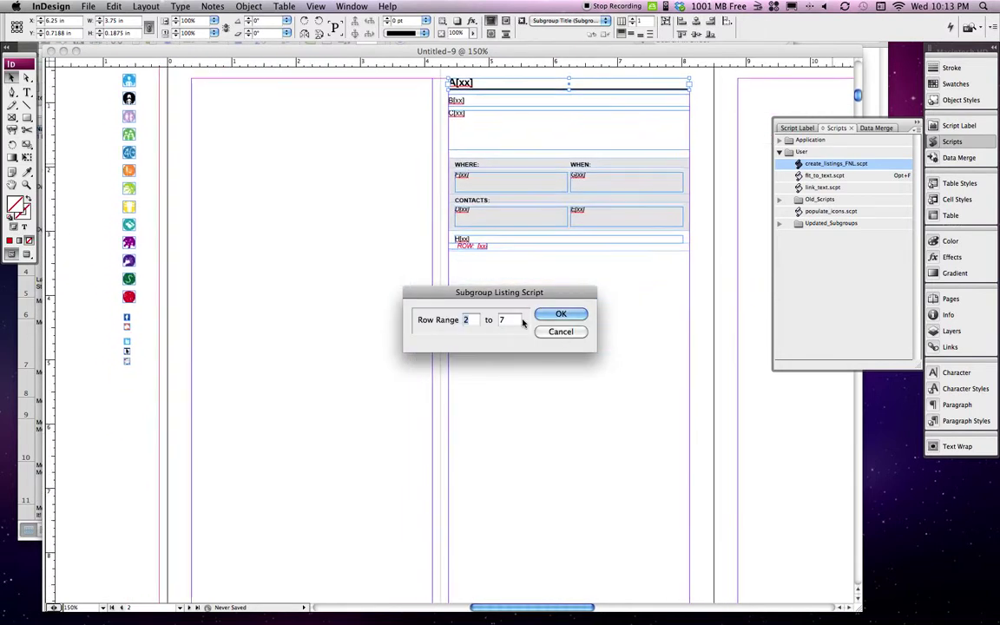
click(501, 320)
text(14)
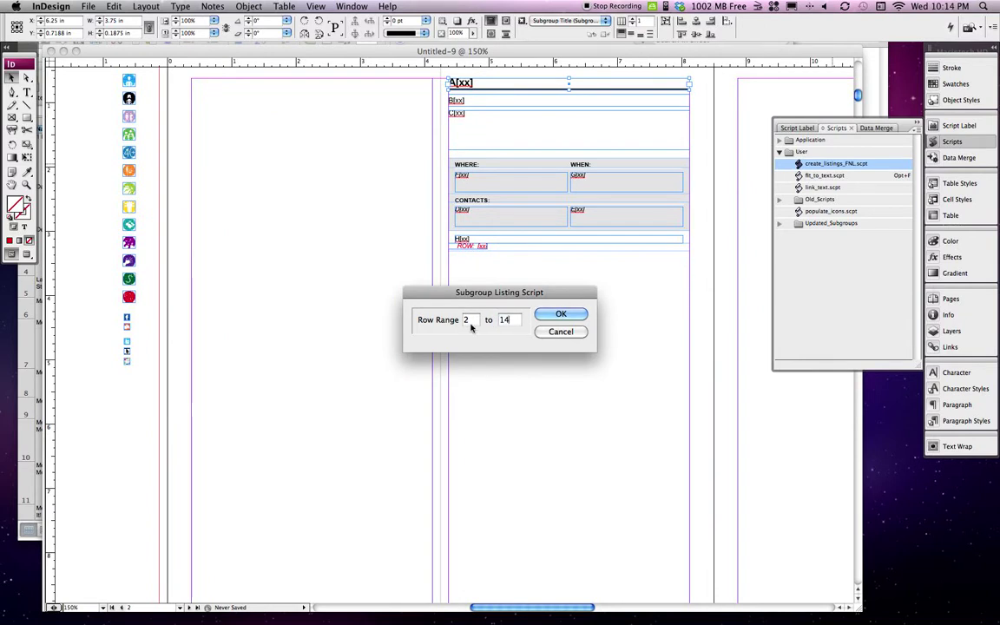
click(504, 319)
click(562, 315)
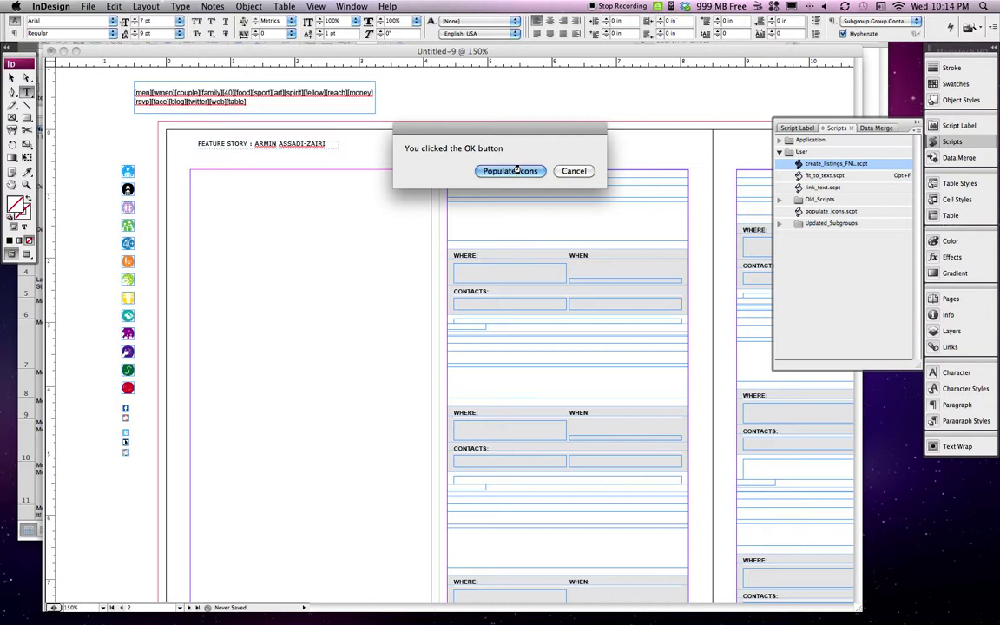
Choose Populate Icons so the script fills in titles, descriptions, details and category icons.
click(512, 171)
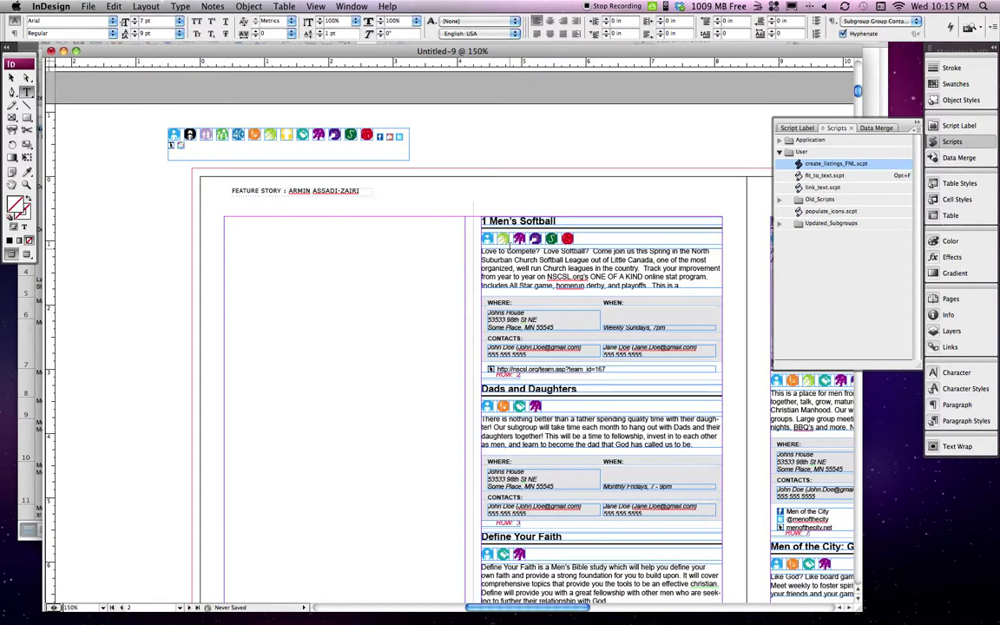
Switch to Preview screen mode and scroll across the populated listings spread.
scroll(504, 239, right, 4)
scroll(505, 239, down, 3)
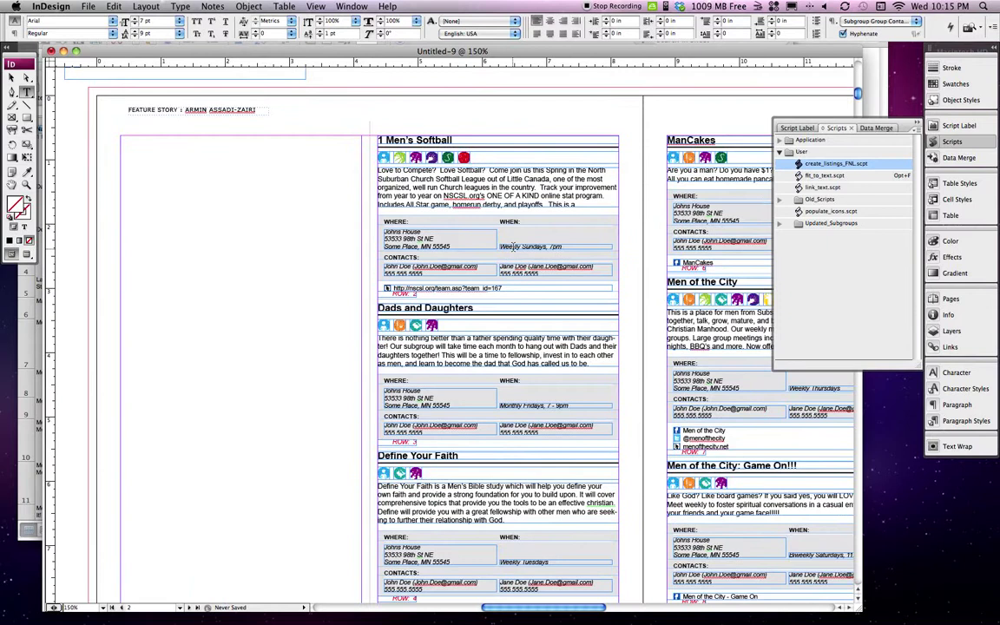
scroll(512, 245, right, 8)
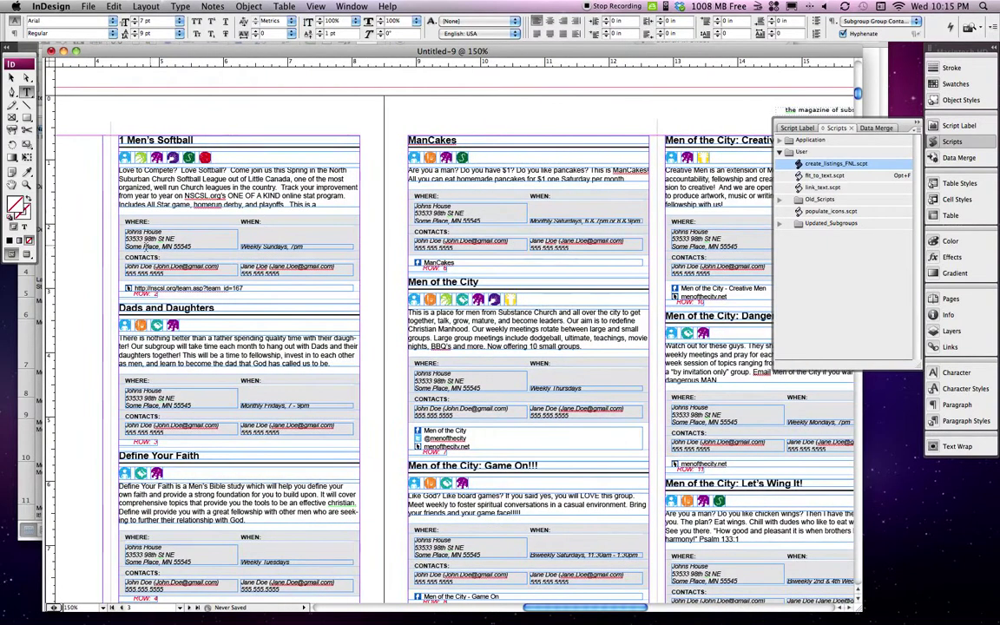
click(26, 255)
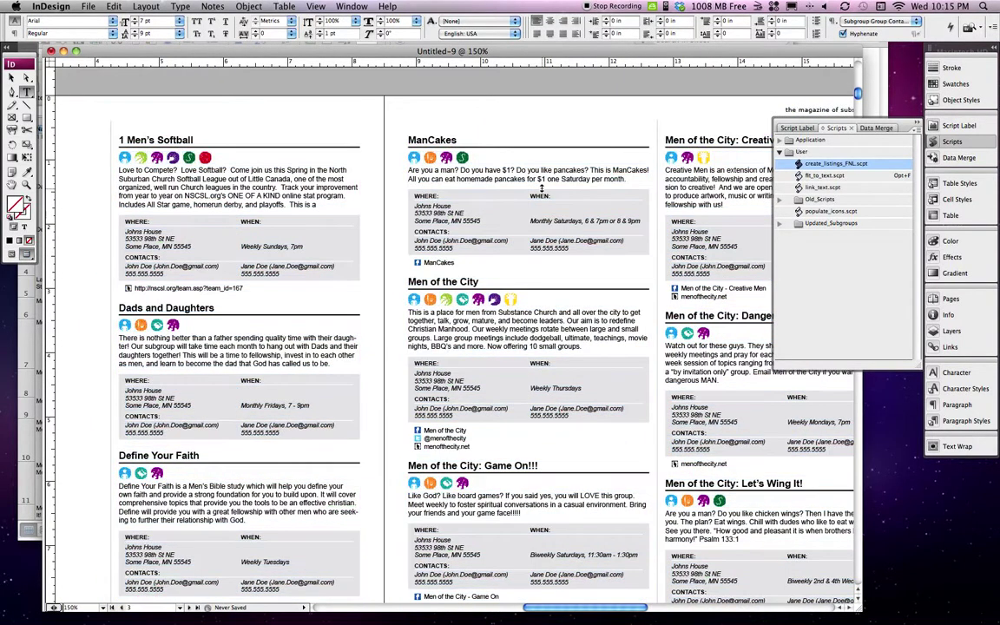
scroll(541, 188, down, 10)
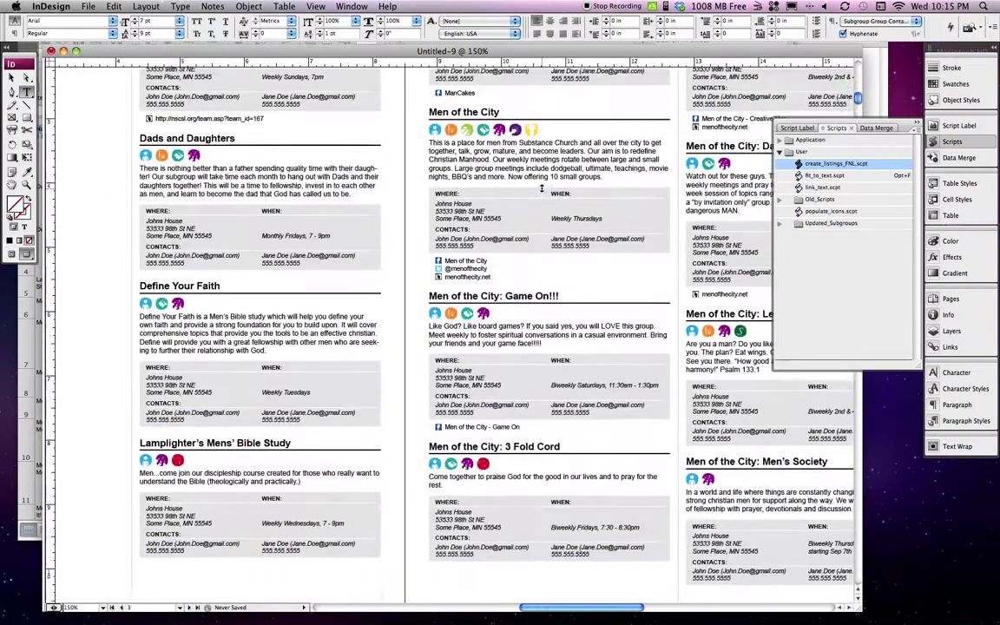
scroll(541, 188, right, 5)
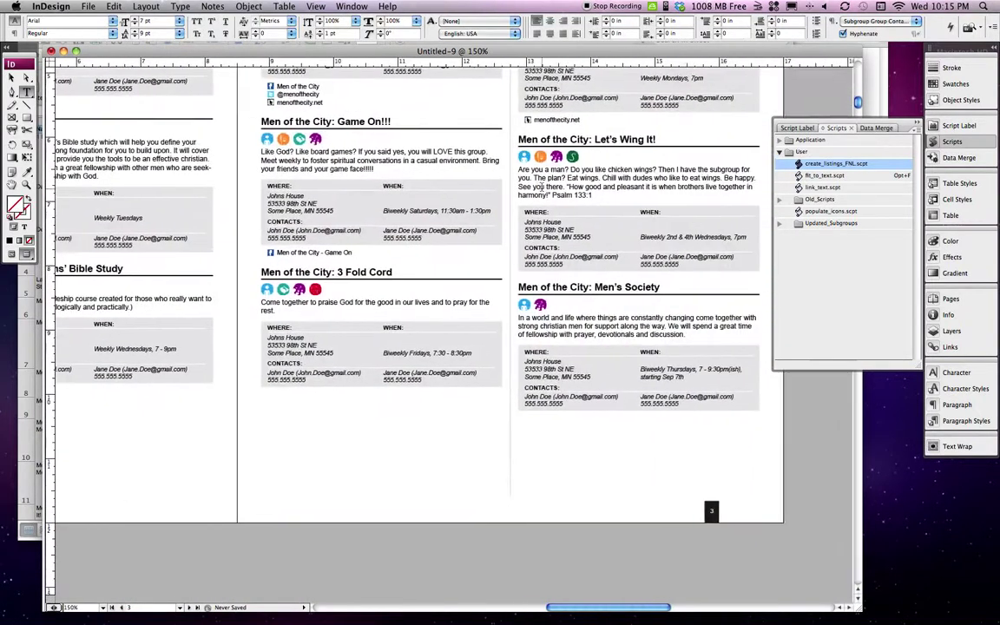
scroll(541, 188, left, 5)
scroll(541, 188, left, 1)
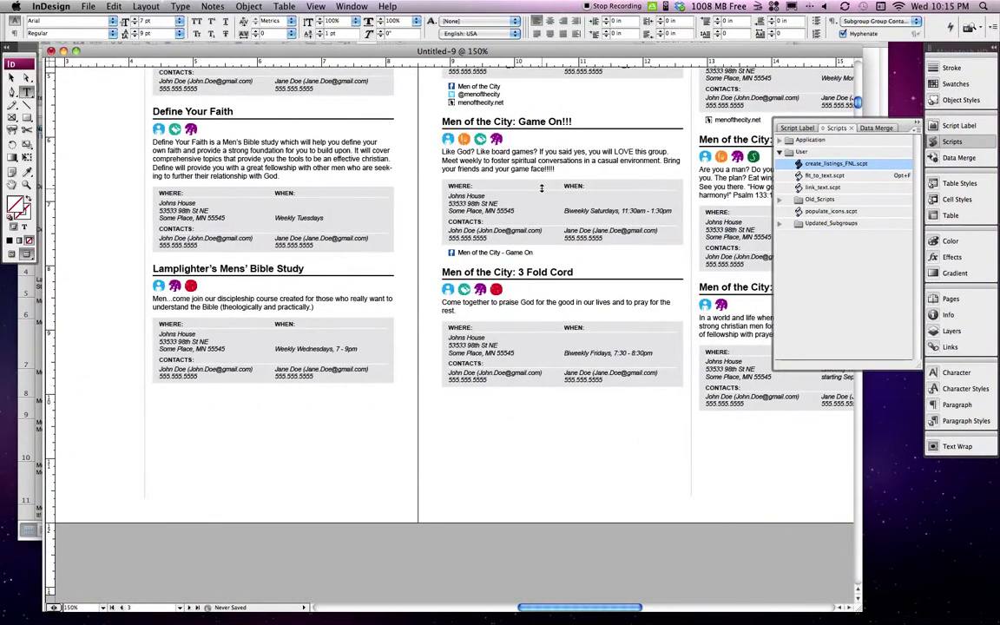
scroll(541, 188, up, 4)
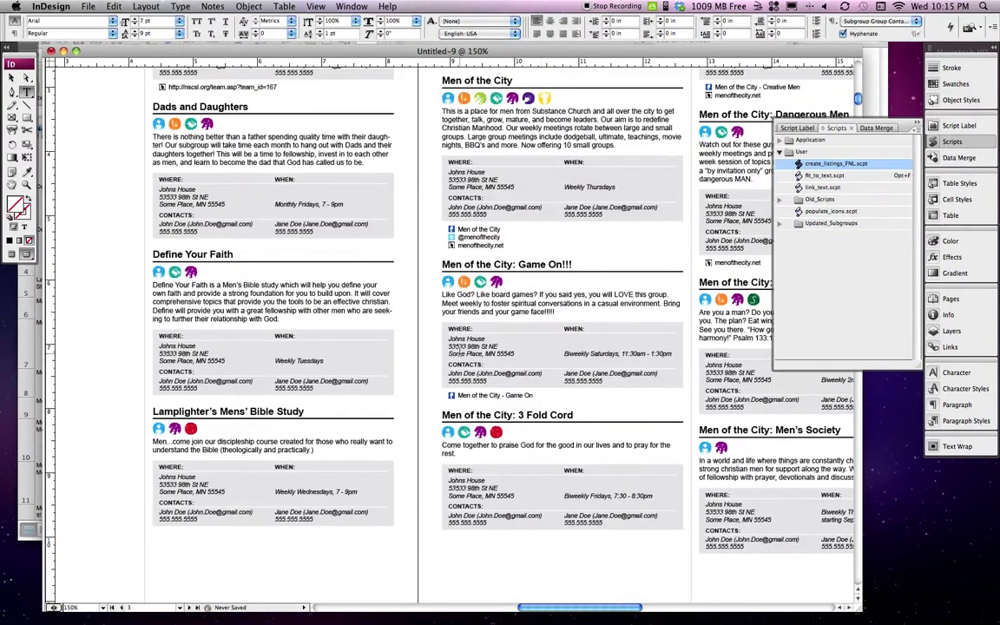
scroll(524, 272, up, 1)
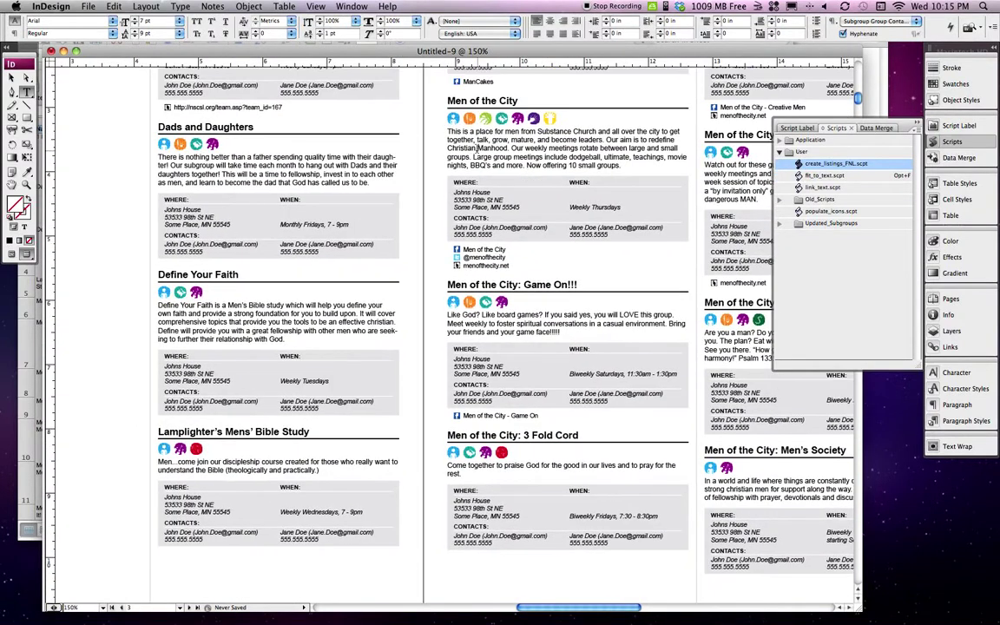
scroll(573, 148, up, 5)
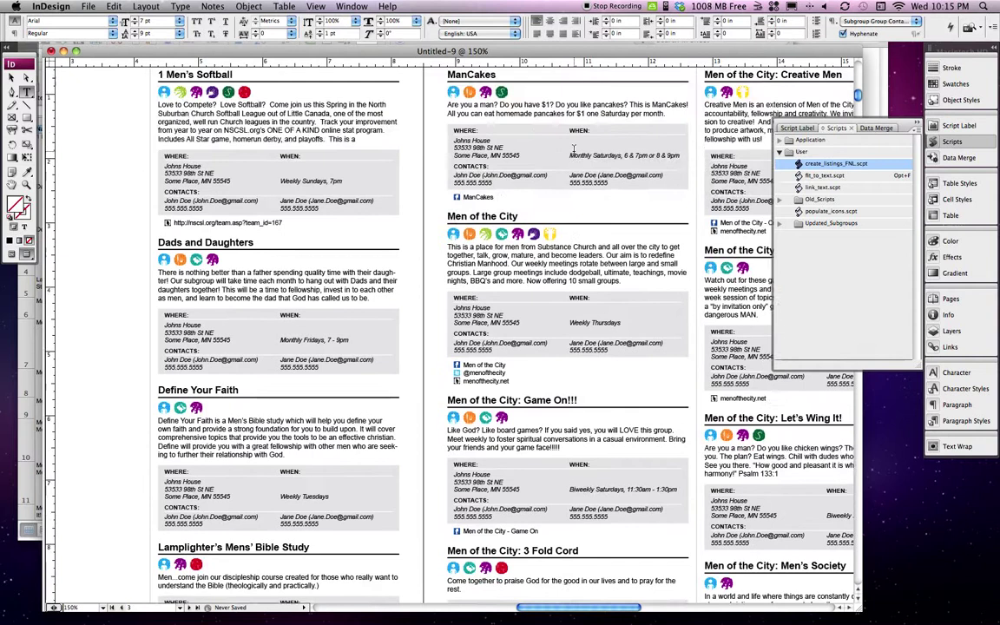
scroll(573, 148, up, 2)
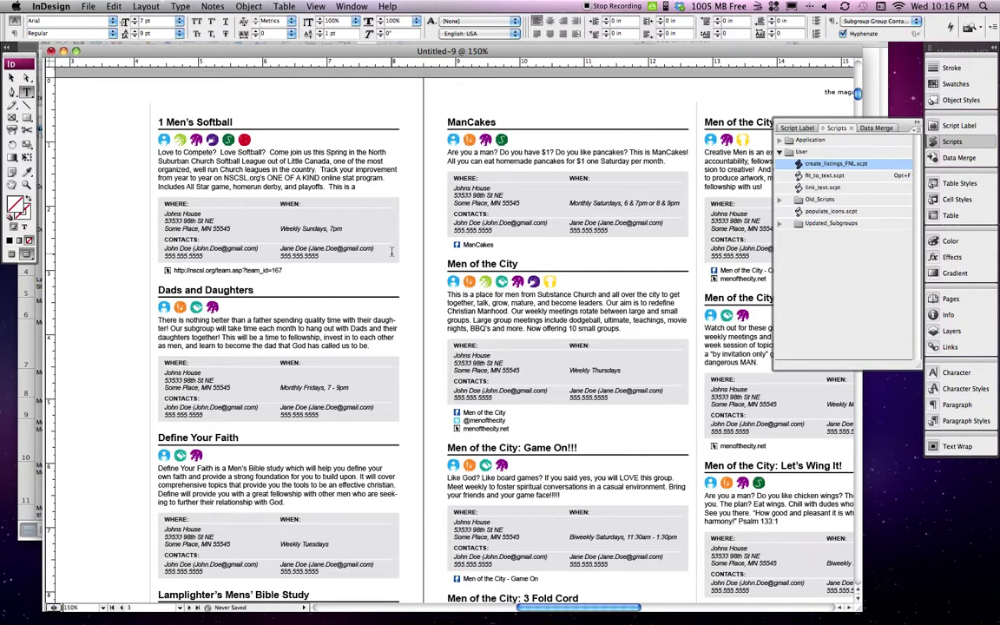
scroll(392, 251, up, 1)
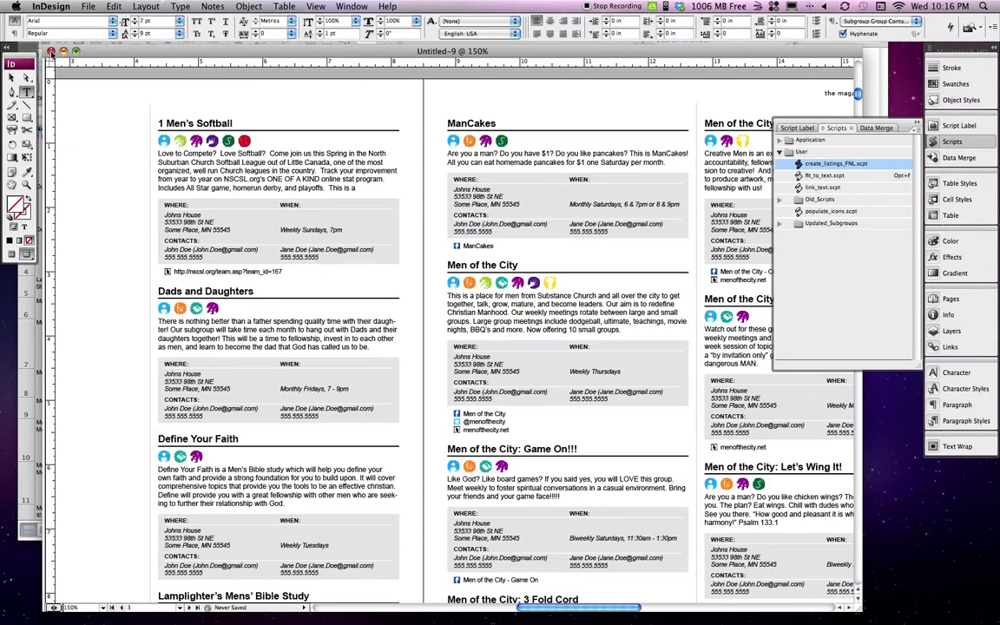
Close the listings document without saving and open 9x12_Subgroups_Temp_apr12.indt from Finder.
click(50, 52)
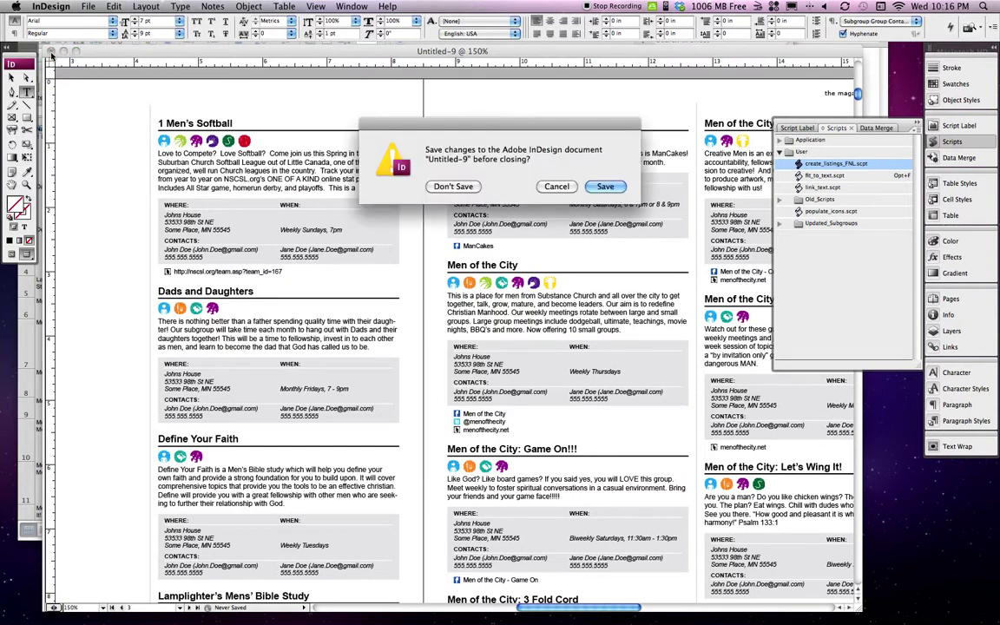
click(453, 186)
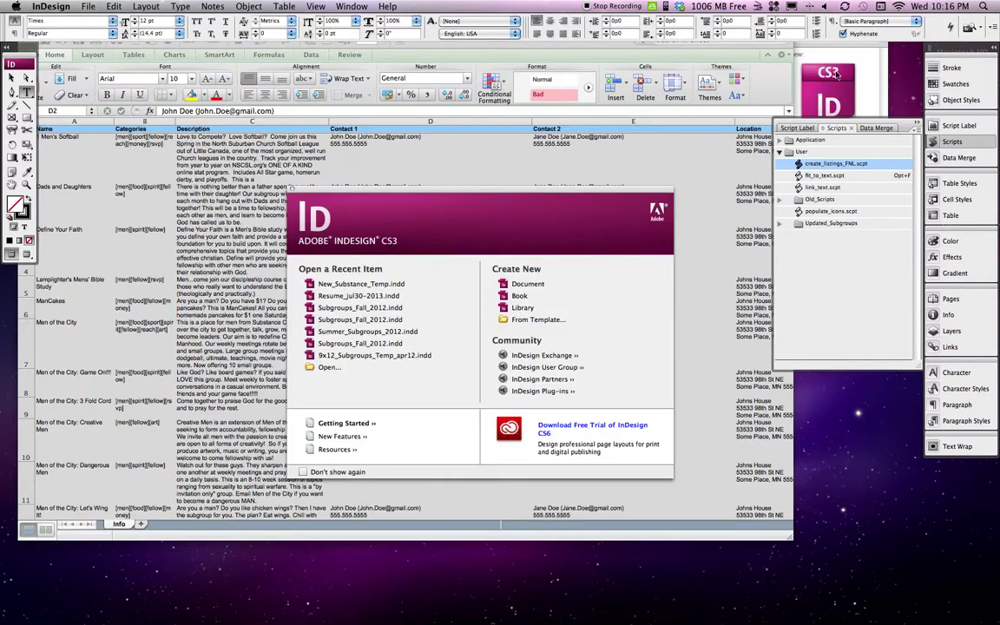
click(867, 66)
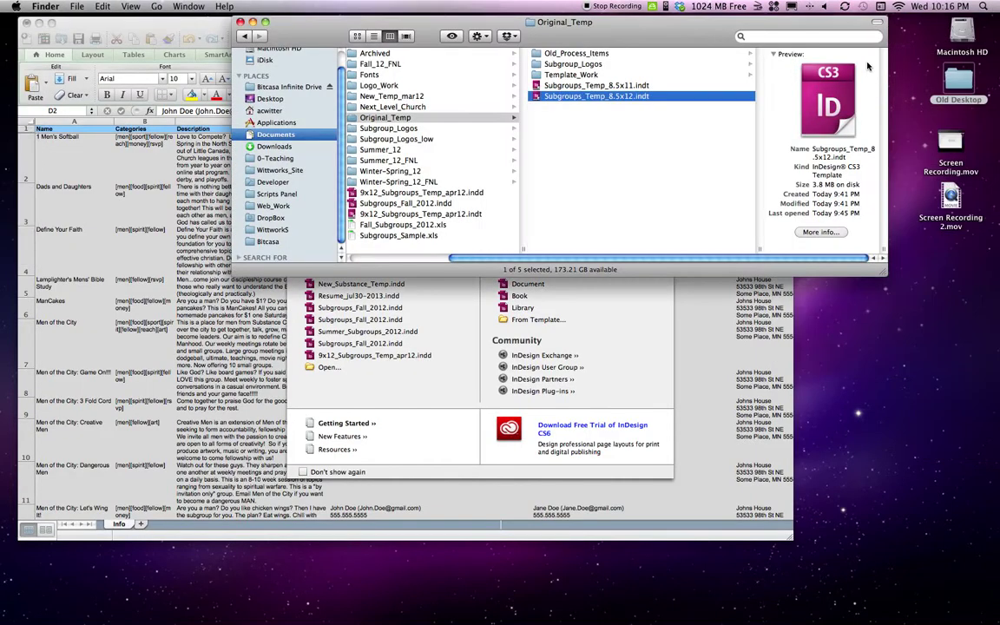
click(436, 214)
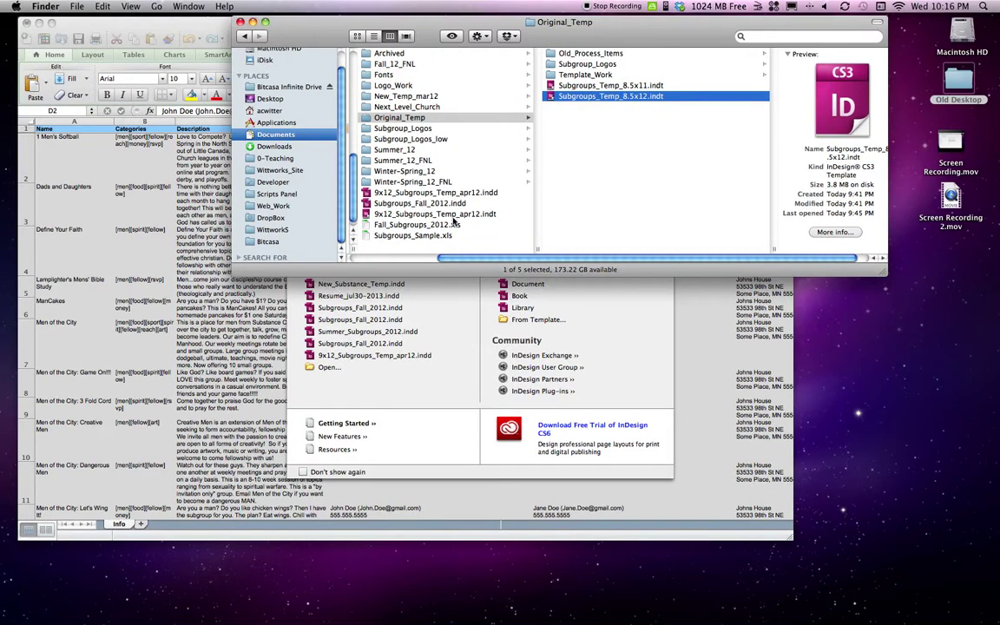
double_click(436, 214)
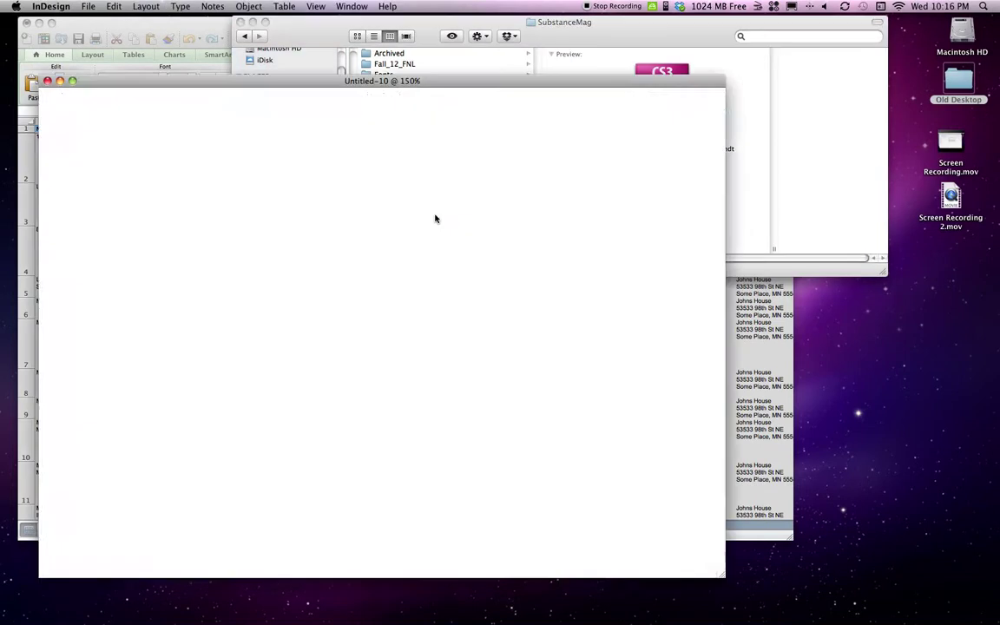
scroll(433, 214, down, 5)
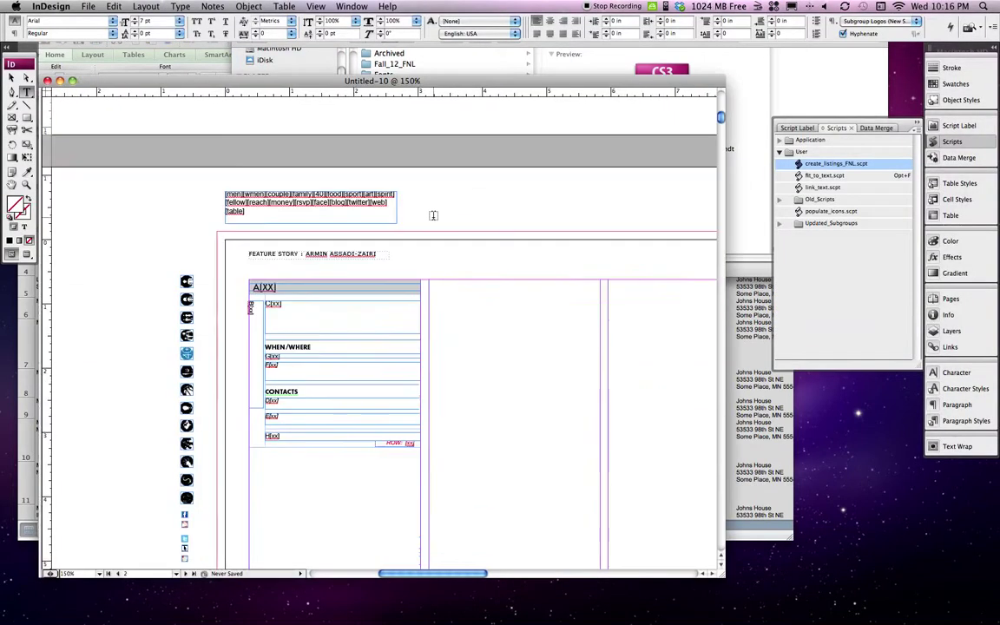
scroll(434, 215, down, 2)
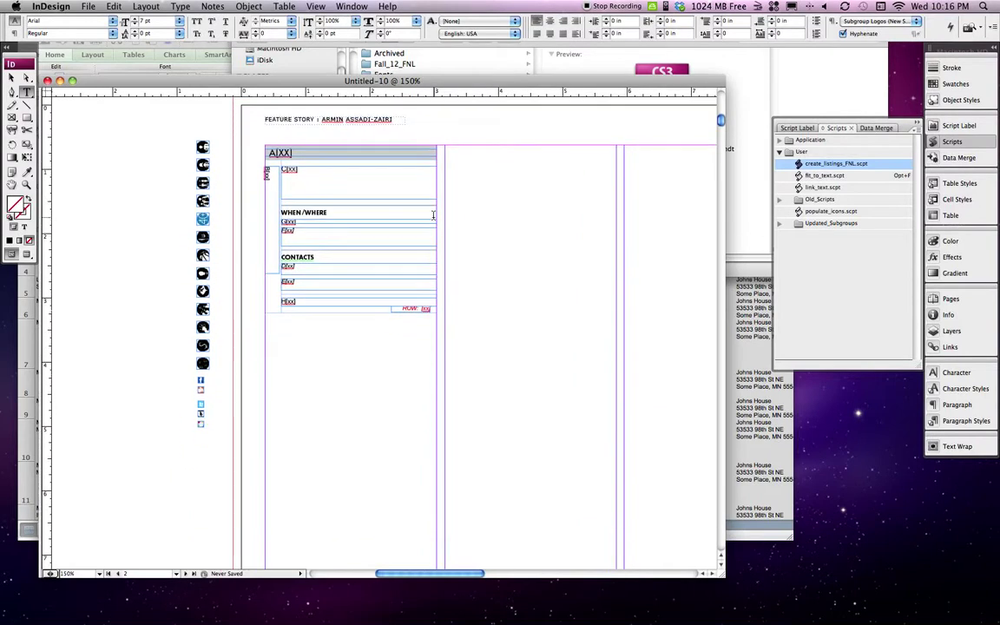
scroll(443, 215, right, 5)
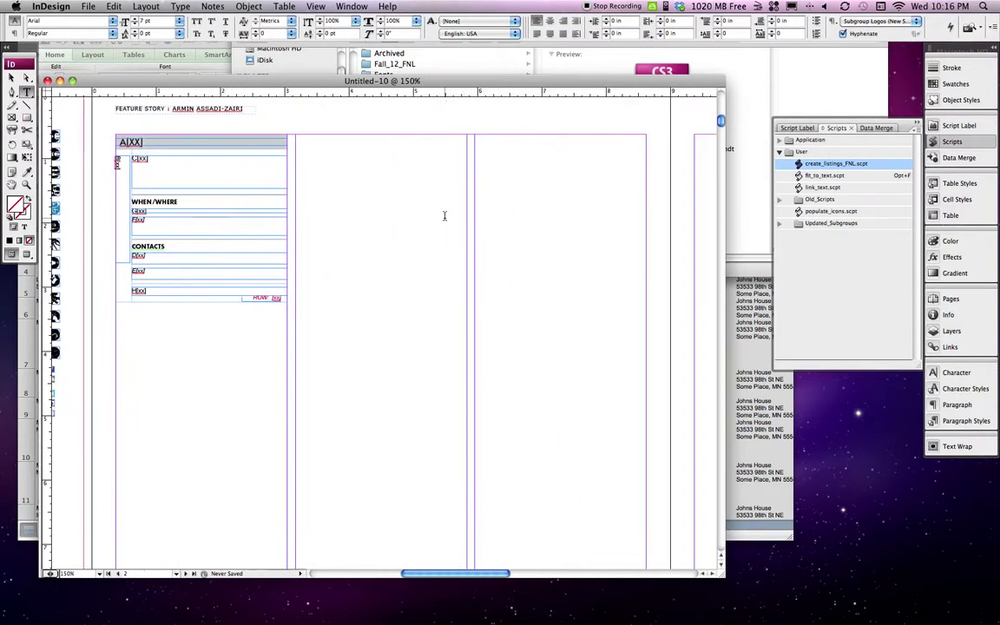
scroll(444, 215, left, 5)
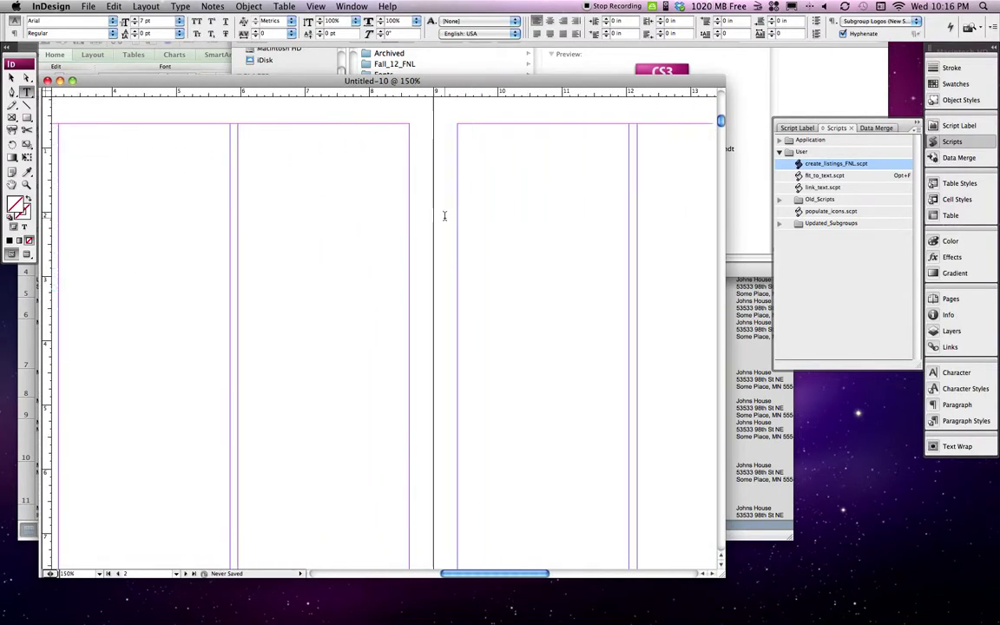
scroll(444, 215, up, 1)
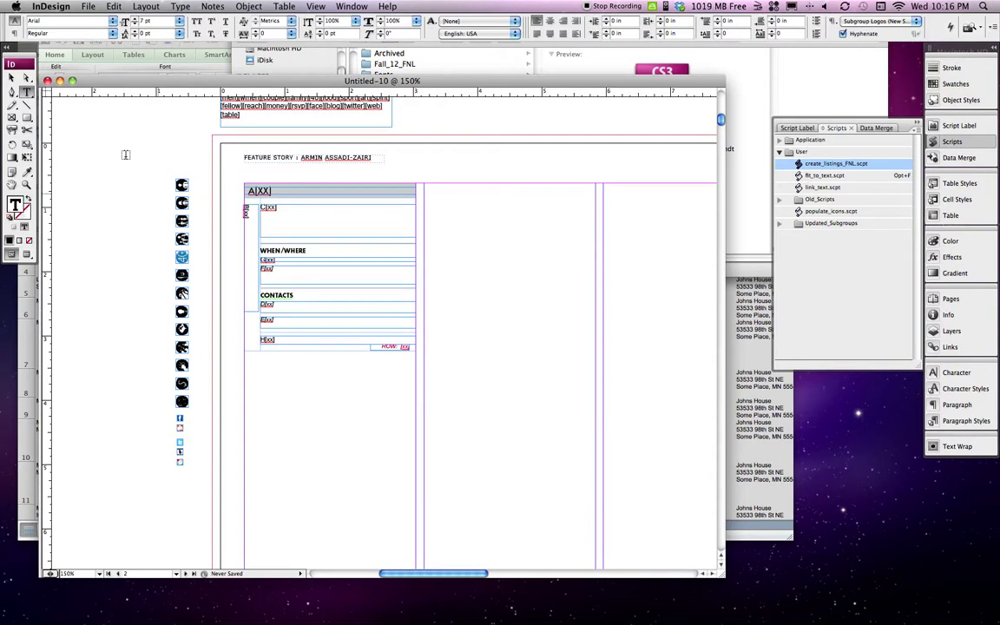
click(11, 77)
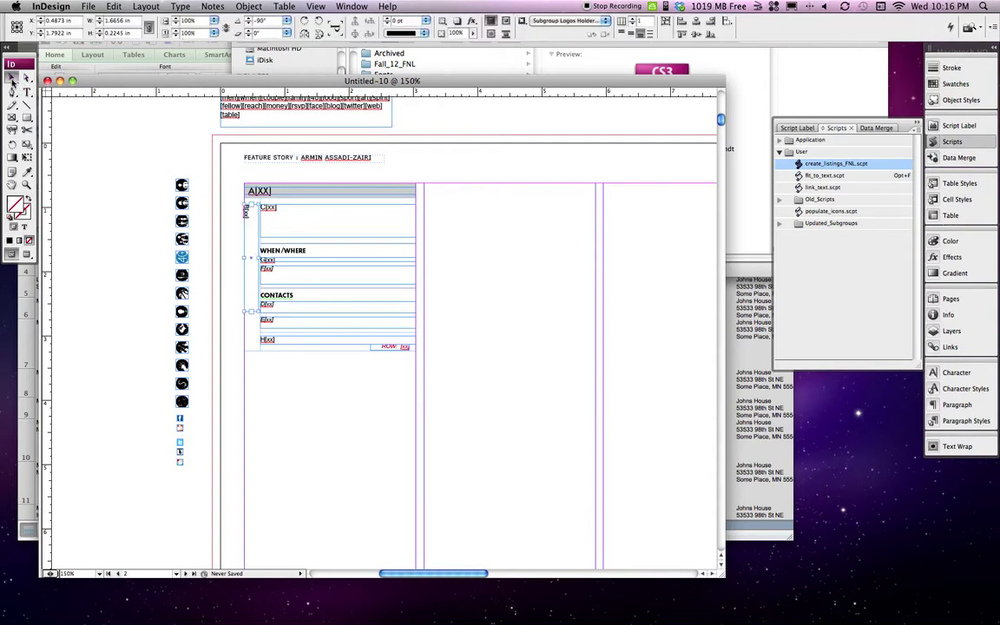
click(345, 220)
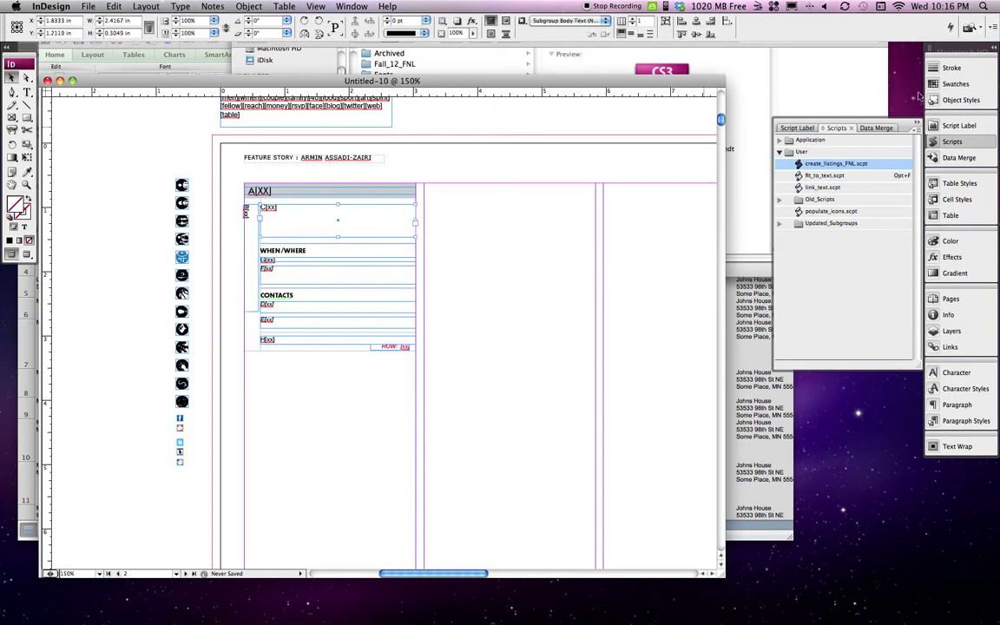
click(802, 128)
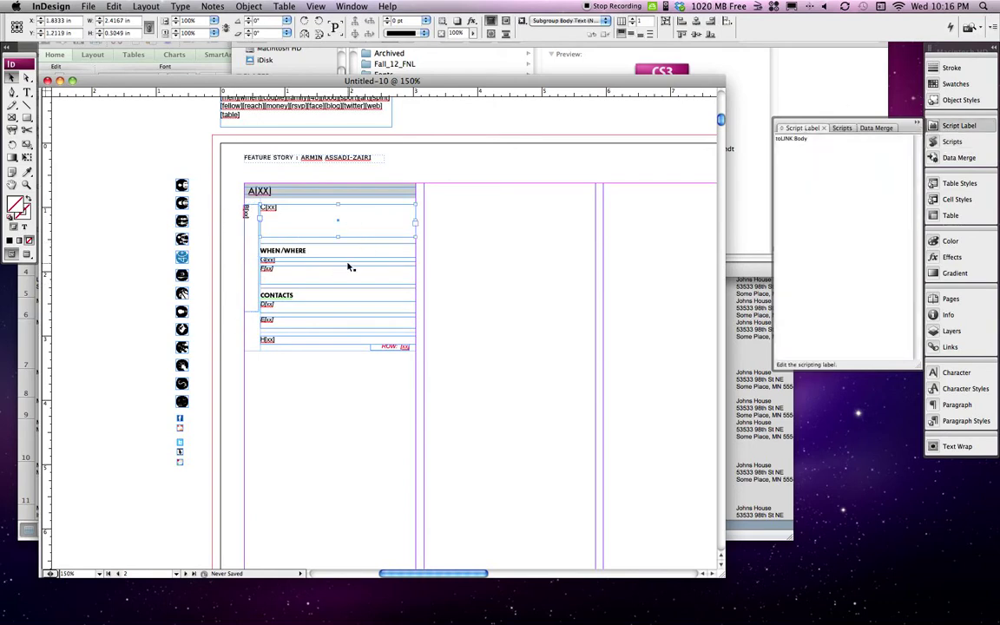
click(348, 261)
click(347, 259)
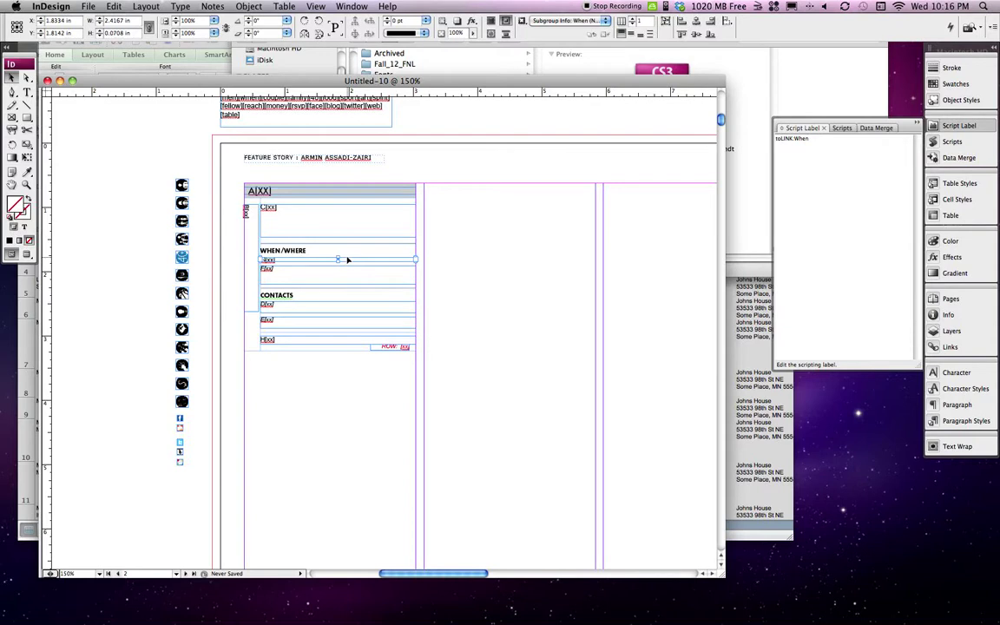
click(342, 282)
click(335, 335)
click(336, 320)
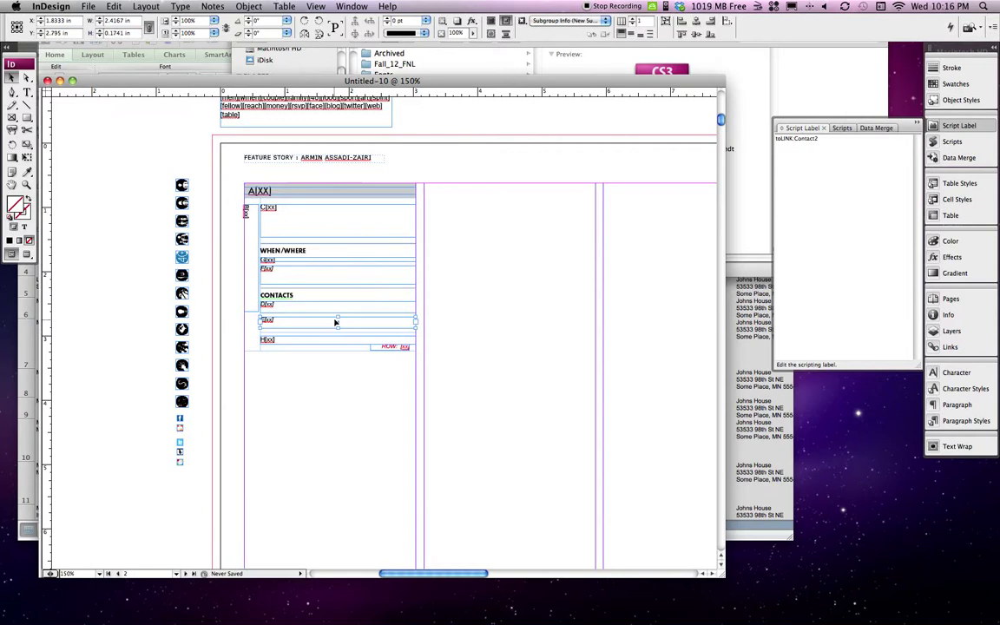
scroll(540, 139, up, 1)
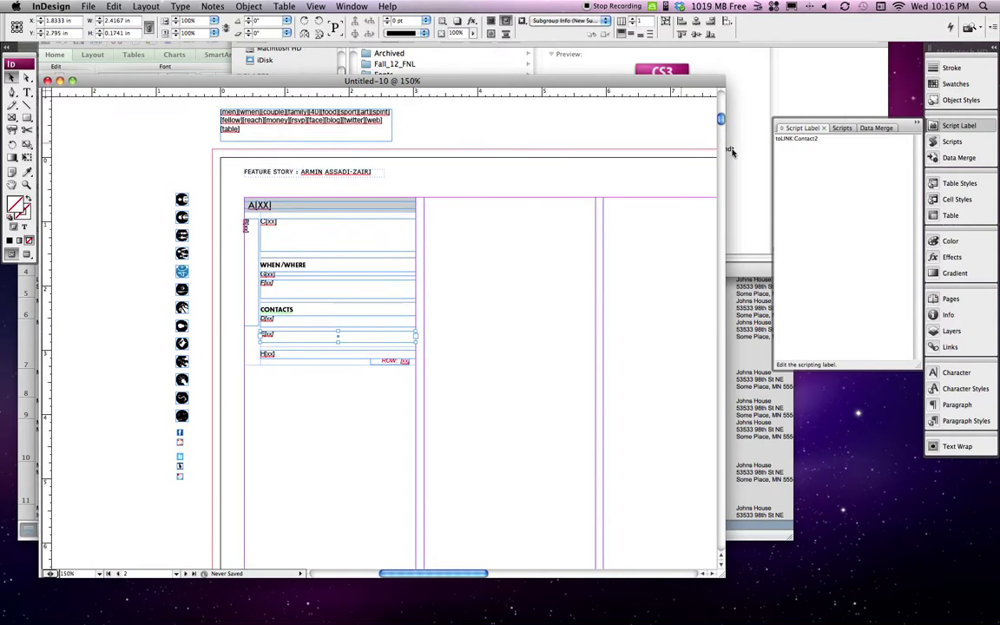
click(843, 137)
click(842, 129)
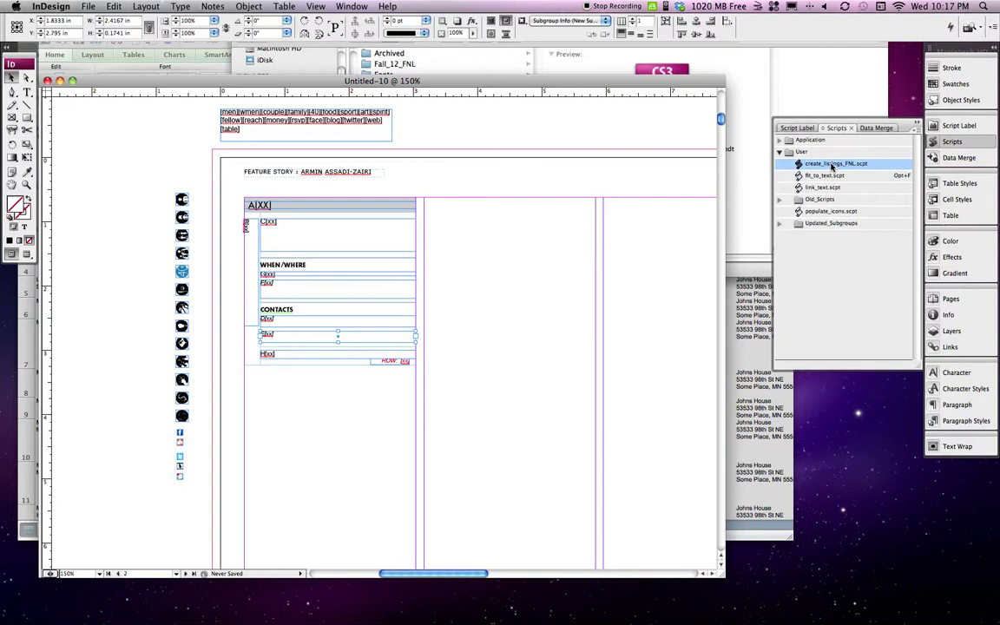
Run create_listings_FNL.scpt on Subgroups_Sample.xls for rows 2 through 6.
double_click(832, 164)
click(419, 177)
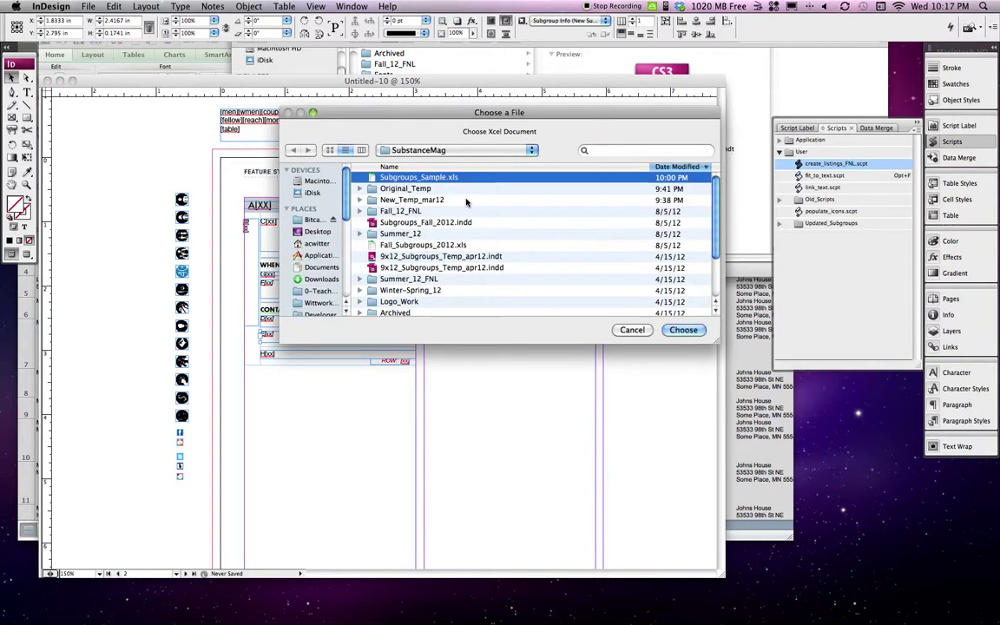
click(683, 330)
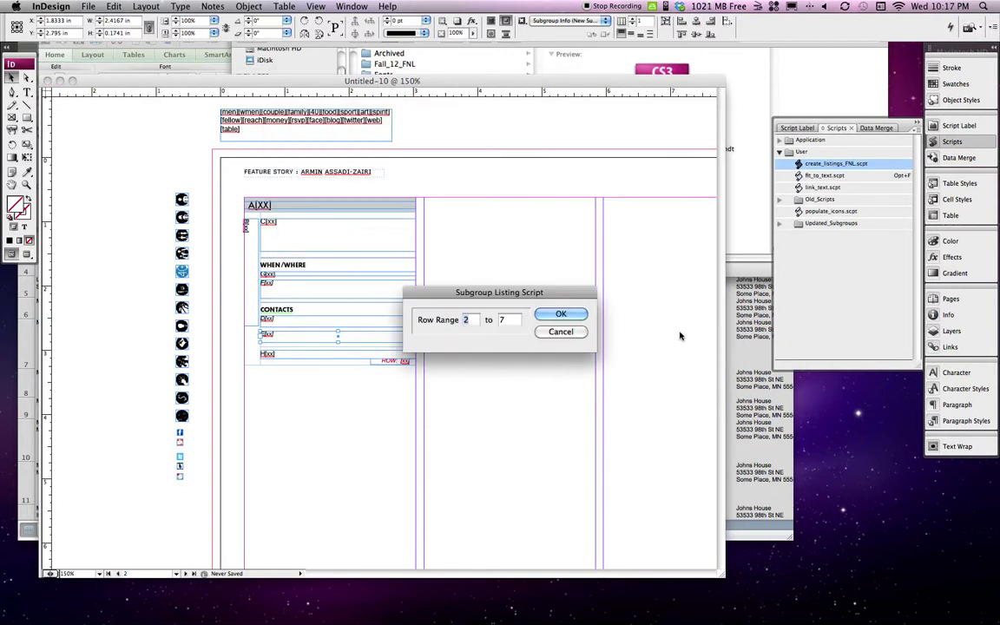
click(505, 320)
text(6)
click(559, 315)
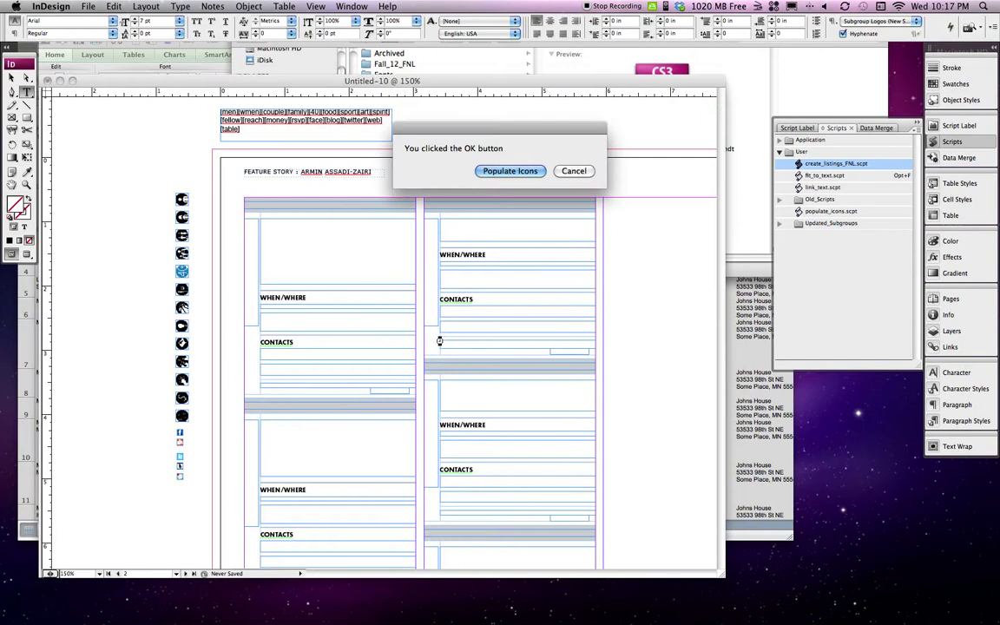
Populate the icons, then view the filled Untitled-10 listings in Preview mode.
click(511, 170)
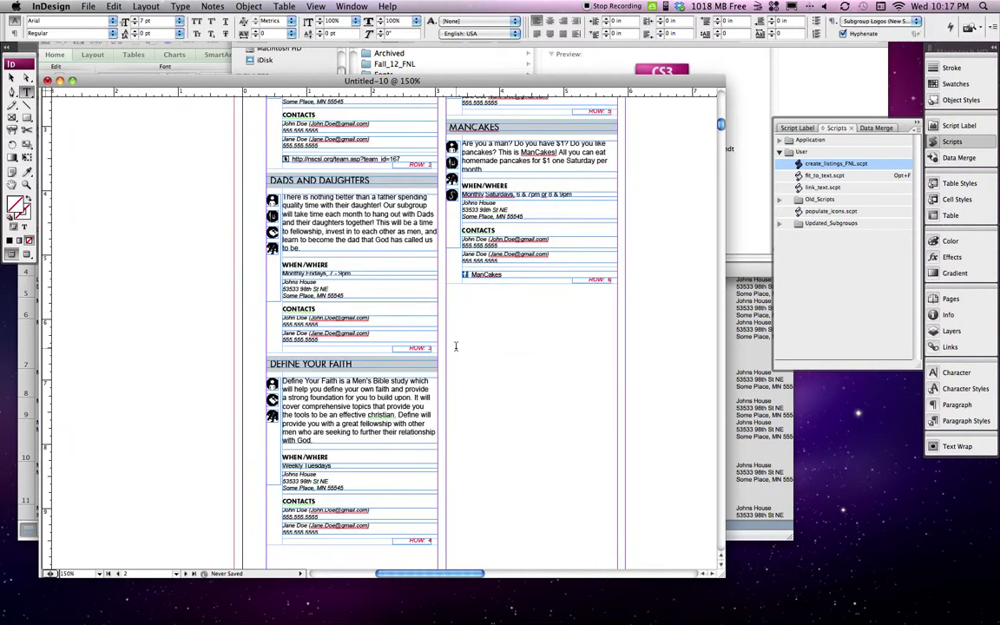
click(27, 255)
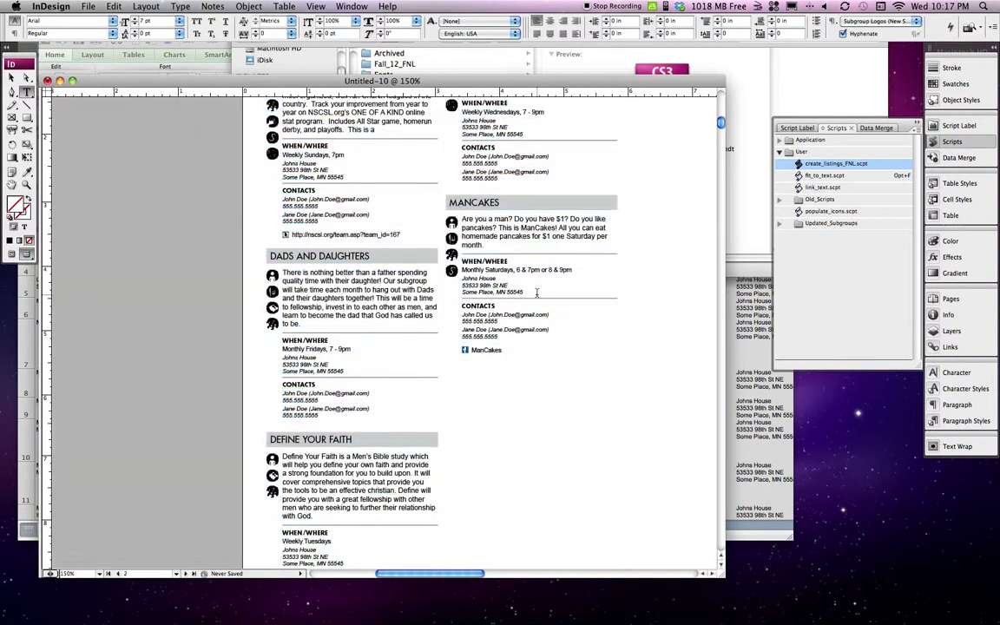
scroll(538, 250, down, 2)
scroll(538, 250, right, 3)
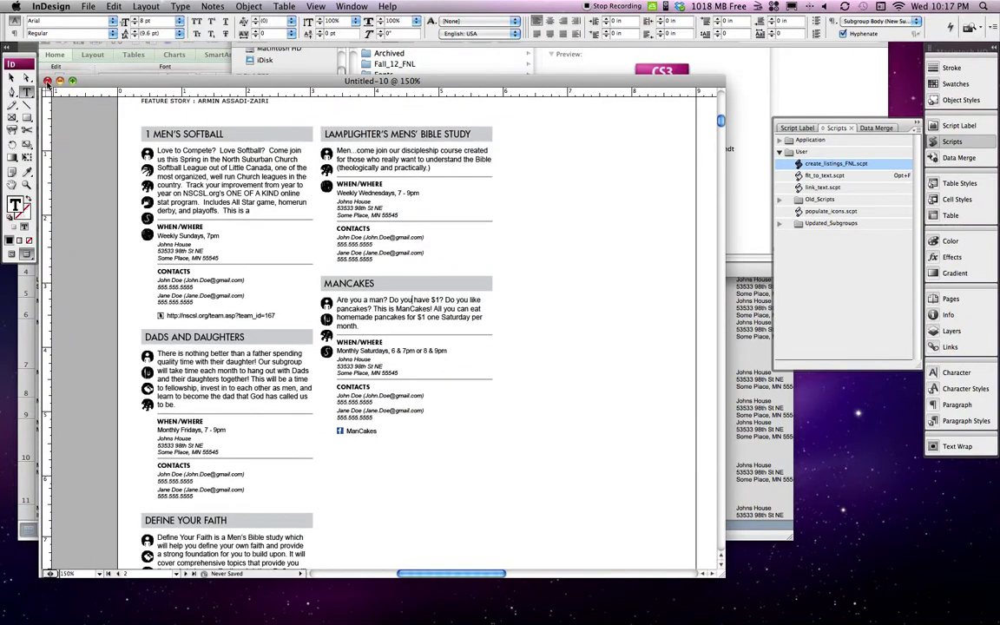
Close Untitled-10 without saving and open a new document from 9x12_Subgroups_Temp_apr12.indt.
click(48, 81)
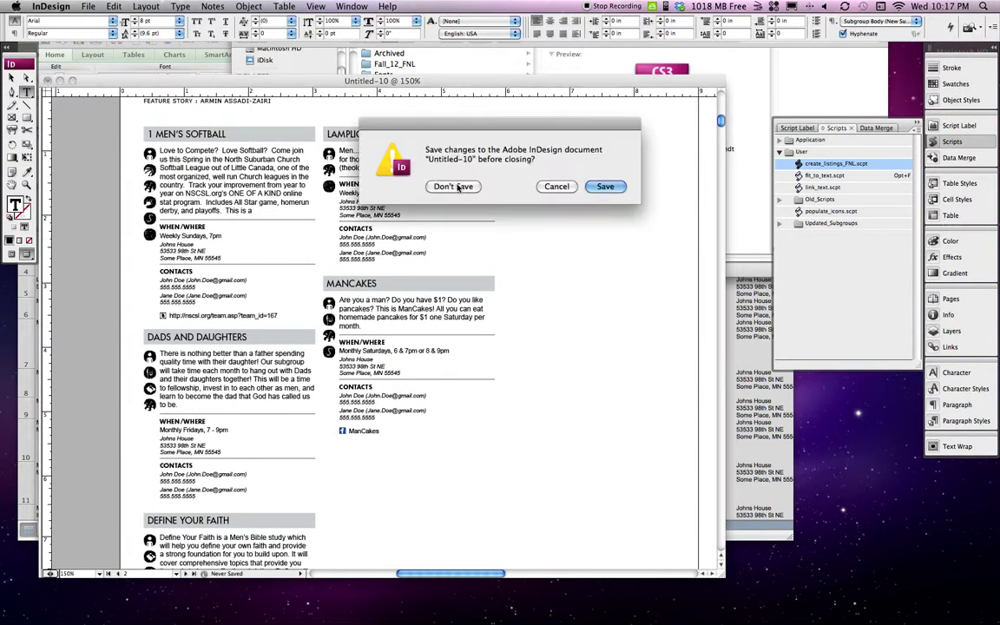
click(458, 187)
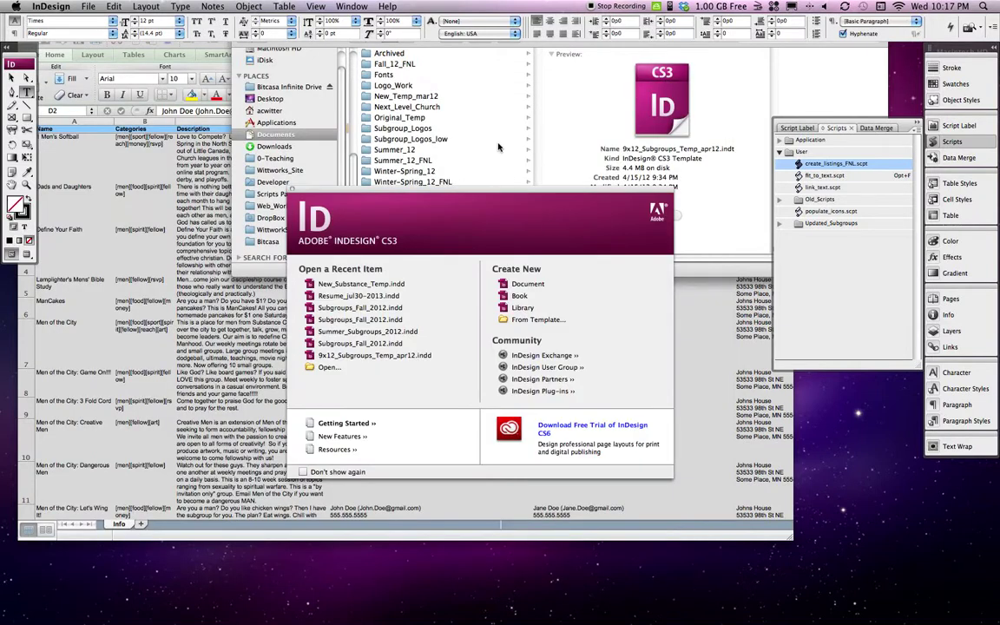
click(545, 146)
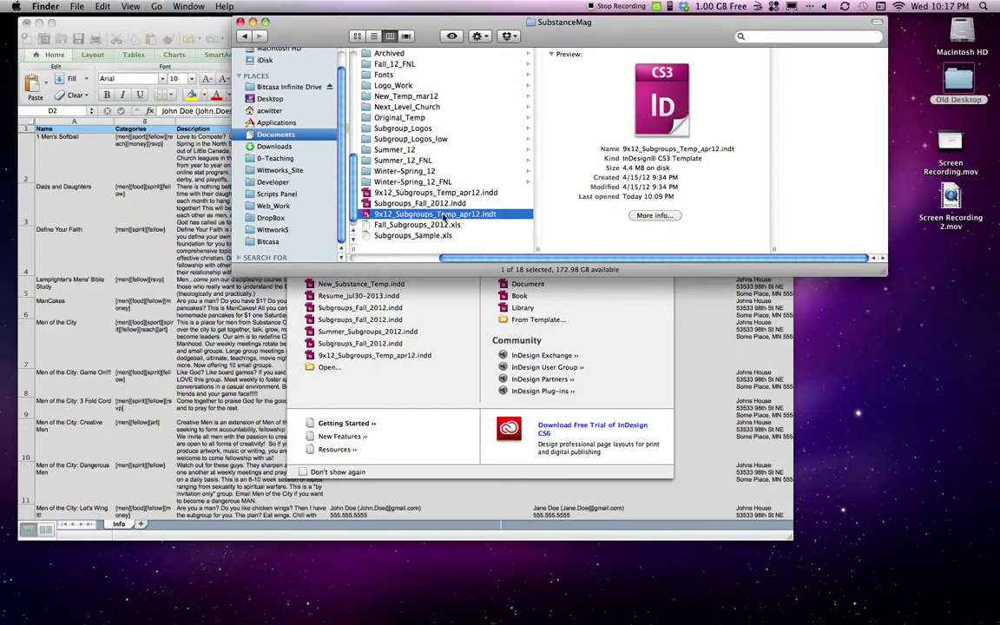
double_click(443, 217)
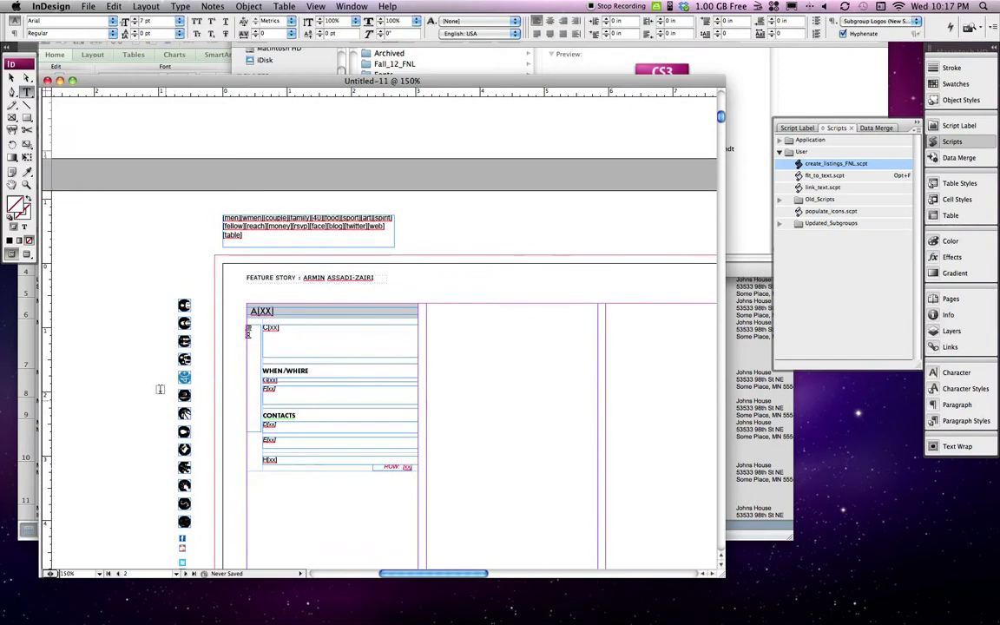
Inspect the first icon's GroupLogo:[men] script label, then select the [men][women] tag frame.
click(11, 77)
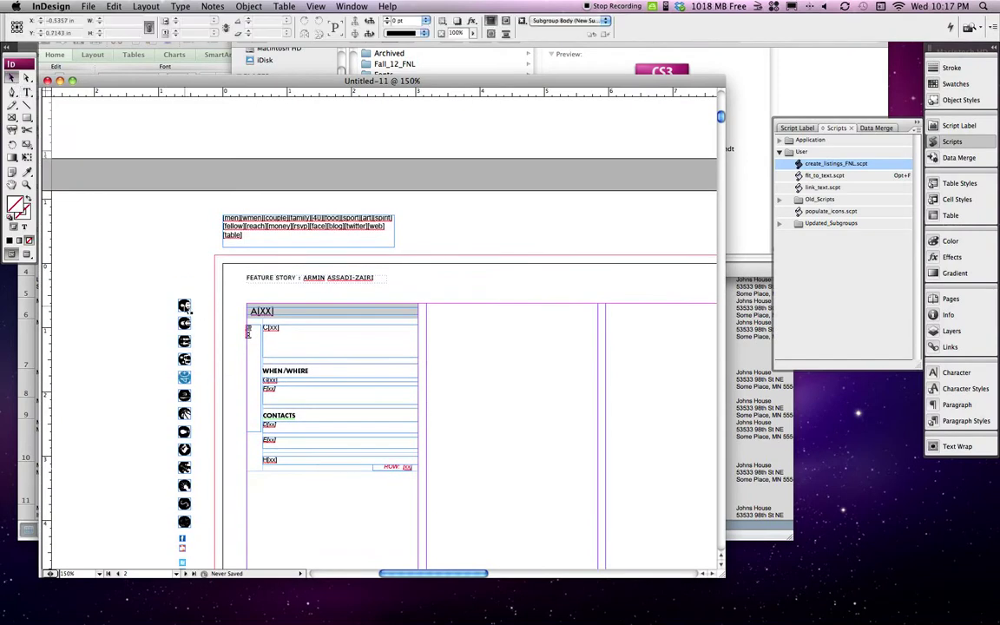
click(184, 306)
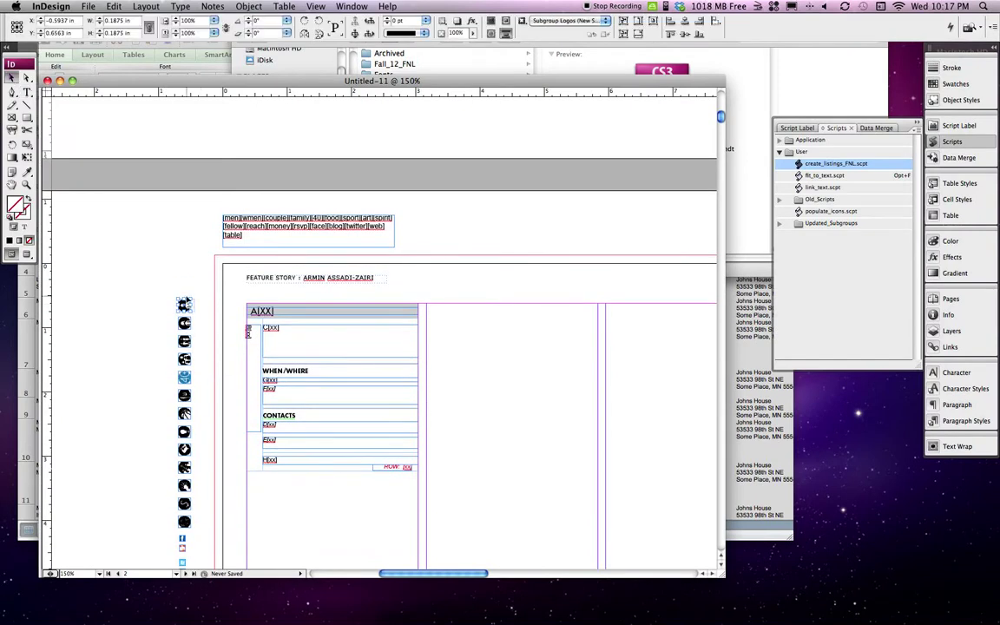
click(798, 128)
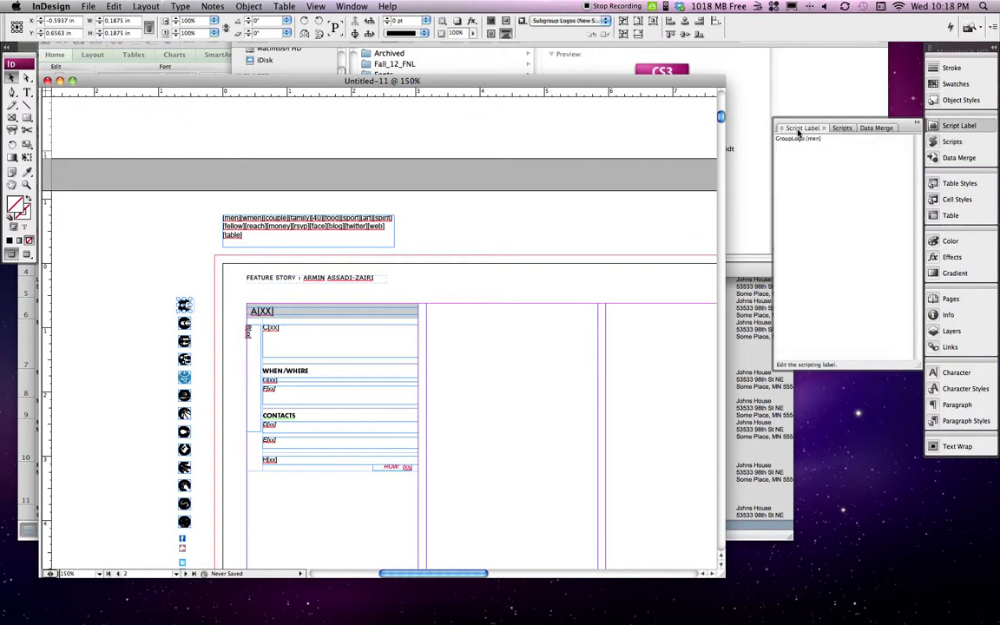
click(778, 142)
click(323, 224)
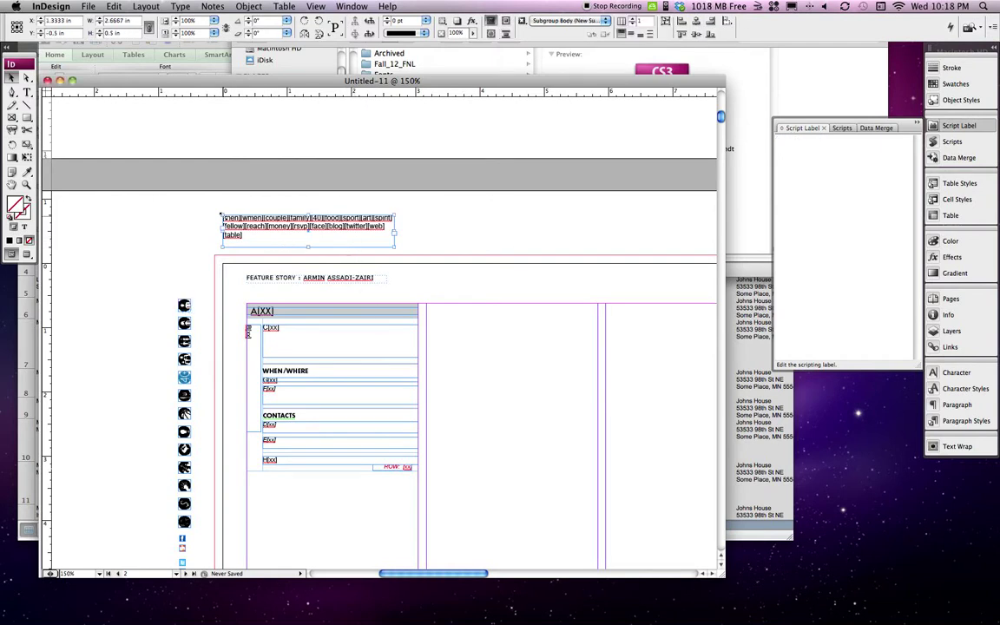